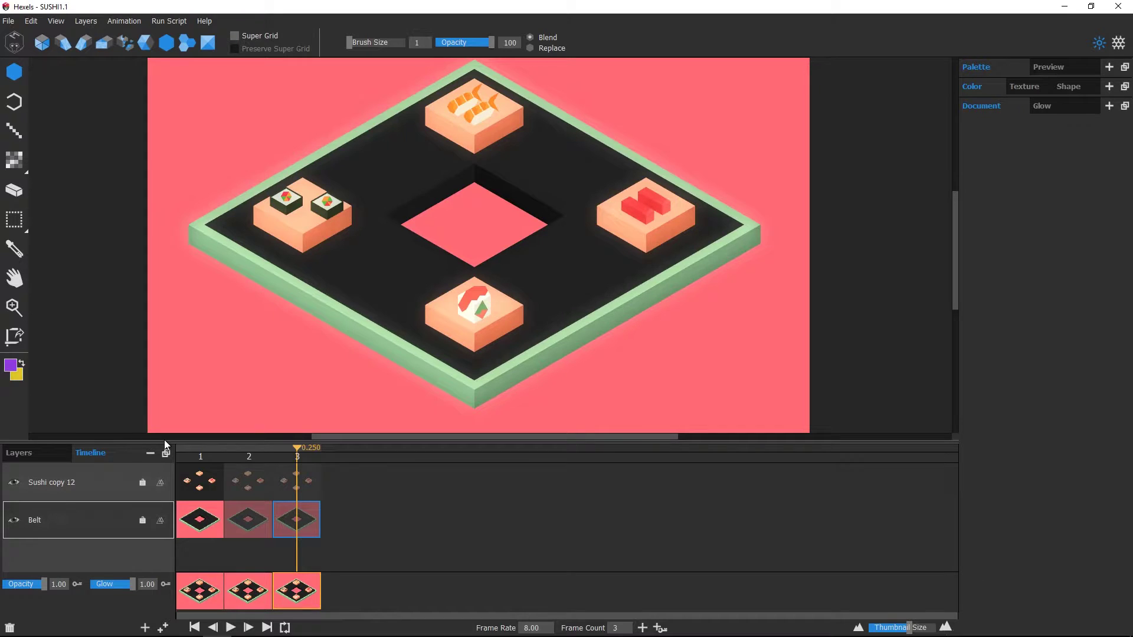
# Check frames 1 and 2, then select frame 2 of the Sushi copy 12 layer.
pyautogui.click(198, 458)
pyautogui.click(247, 458)
pyautogui.click(122, 516)
pyautogui.press('Up')
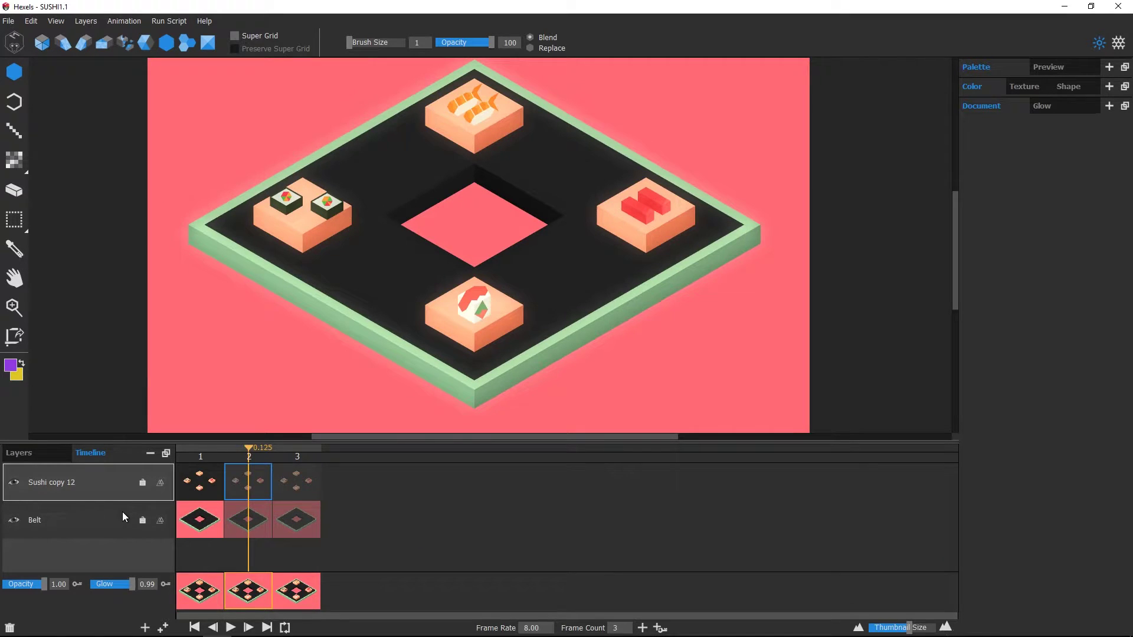
pyautogui.press('Down')
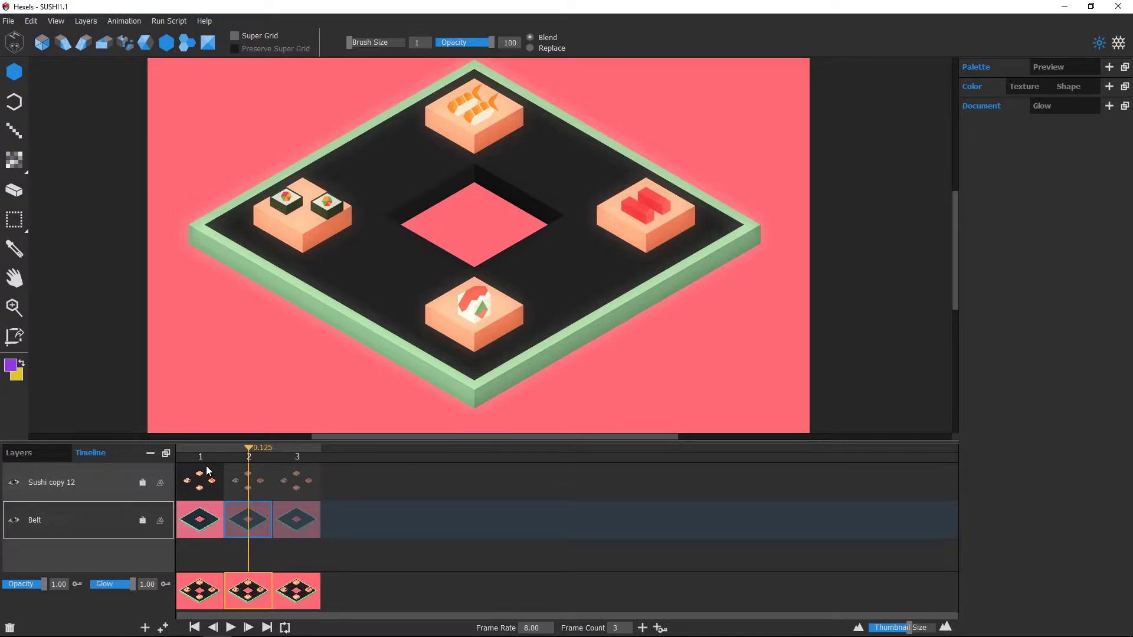
pyautogui.click(213, 482)
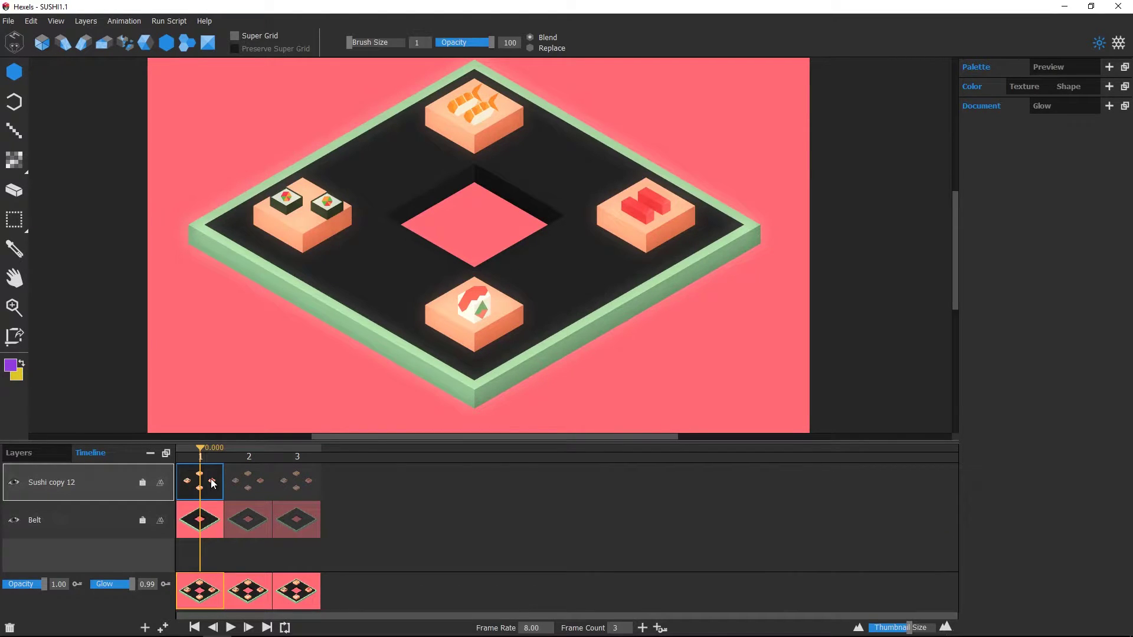
pyautogui.click(259, 482)
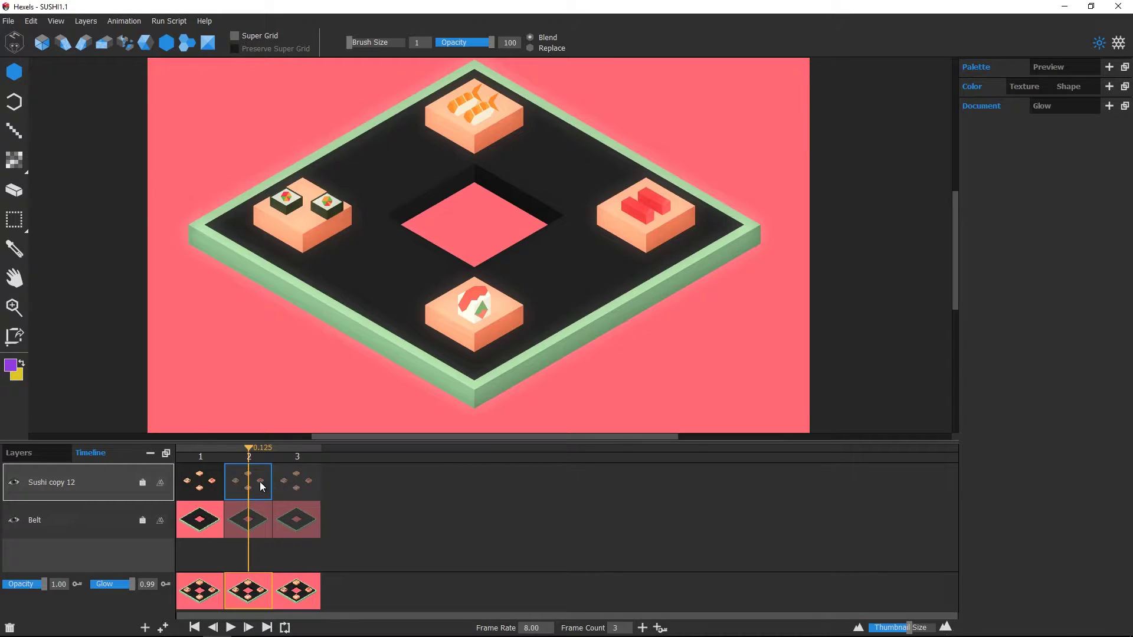
# Zoom on the bottom sushi and paint its salmon topping purple and yellow.
pyautogui.click(213, 483)
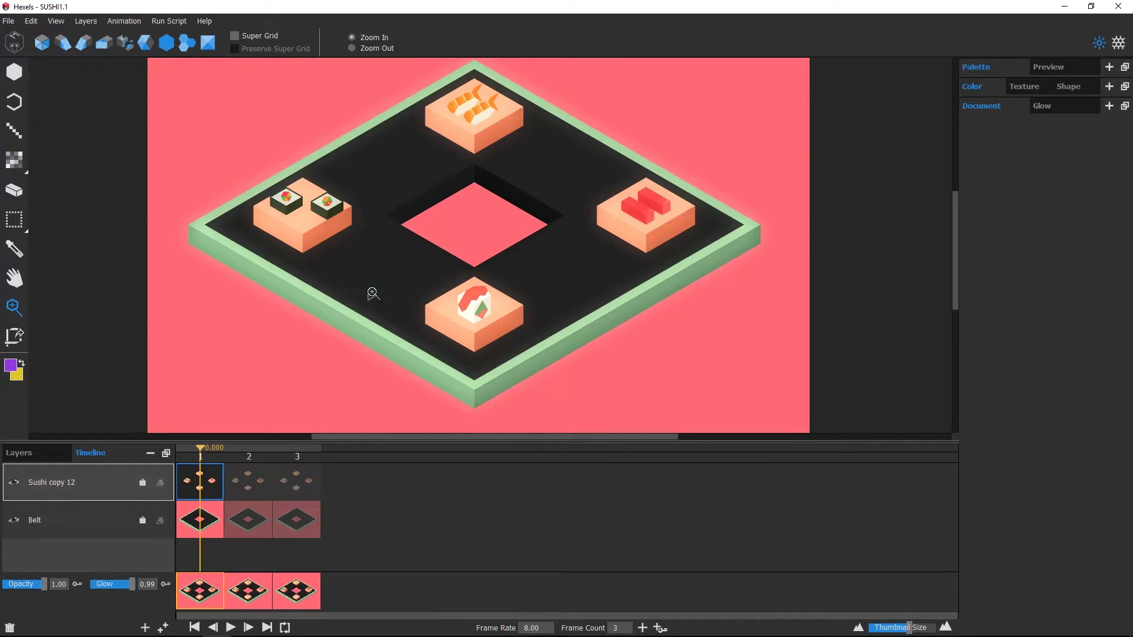
pyautogui.scroll(5, 473, 314)
pyautogui.moveTo(491, 252)
pyautogui.mouseDown()
pyautogui.moveTo(443, 275)
pyautogui.moveTo(440, 290)
pyautogui.mouseUp()
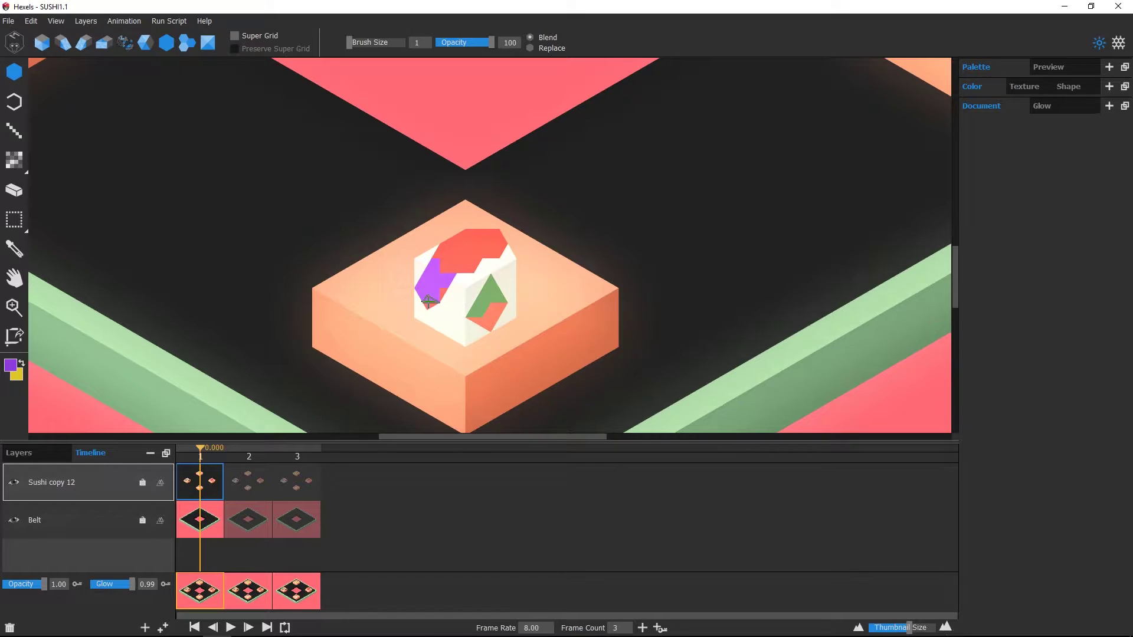
pyautogui.press('g')
pyautogui.click(460, 256)
pyautogui.click(487, 301)
pyautogui.scroll(-1, 529, 353)
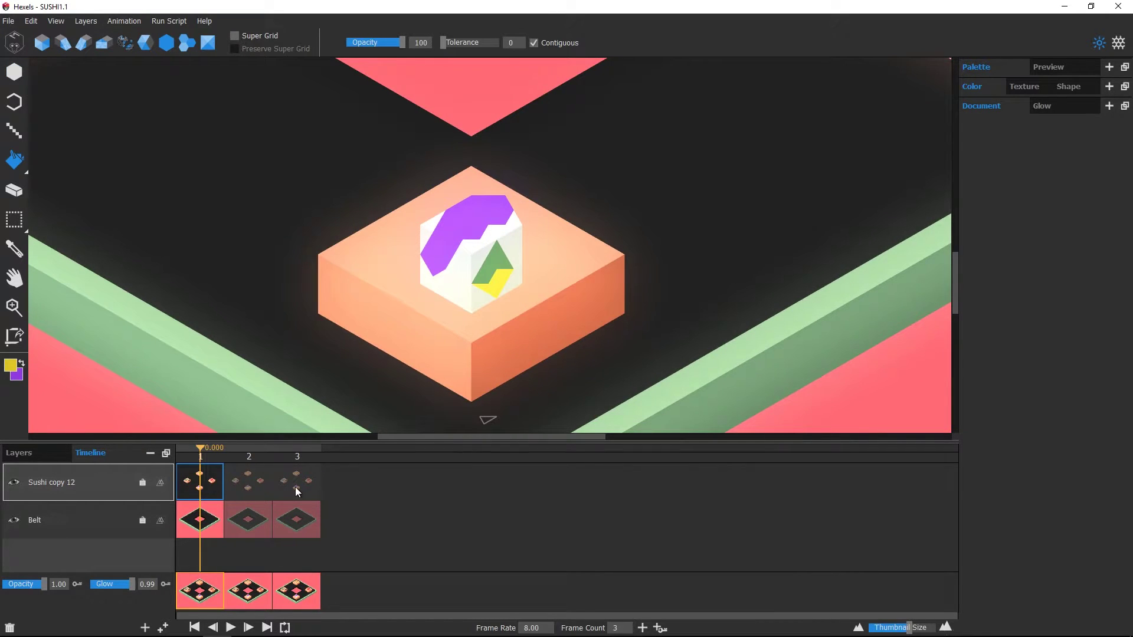
# Add new frames and refill the topping blue and cyan using the eyedropper.
pyautogui.press('Right')
pyautogui.press('Right')
pyautogui.click(642, 627)
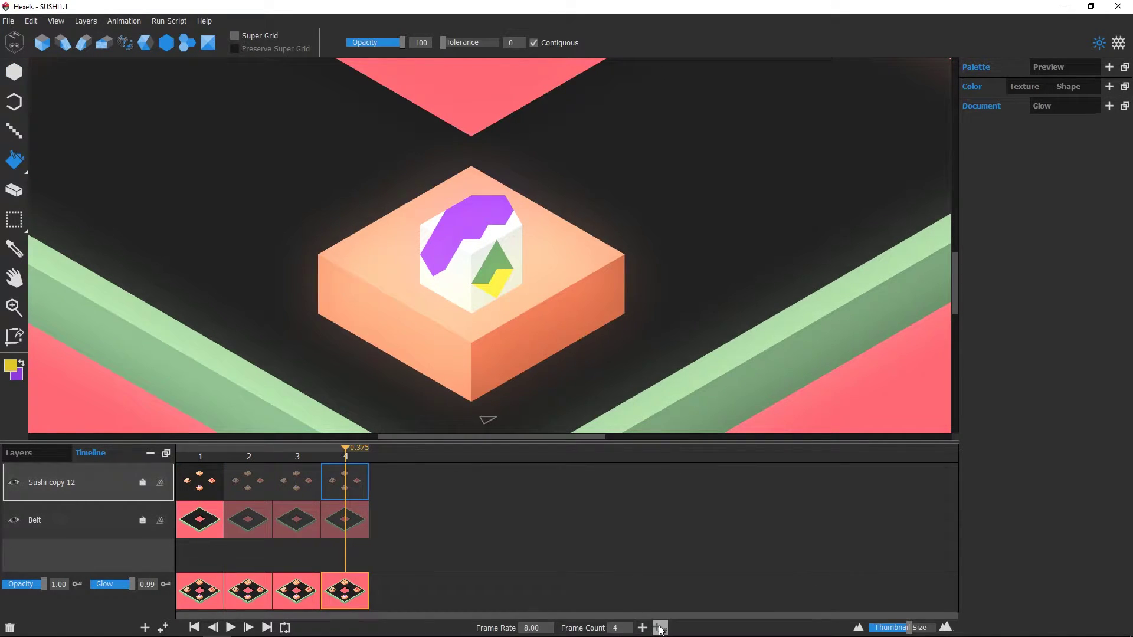
pyautogui.press('alt')
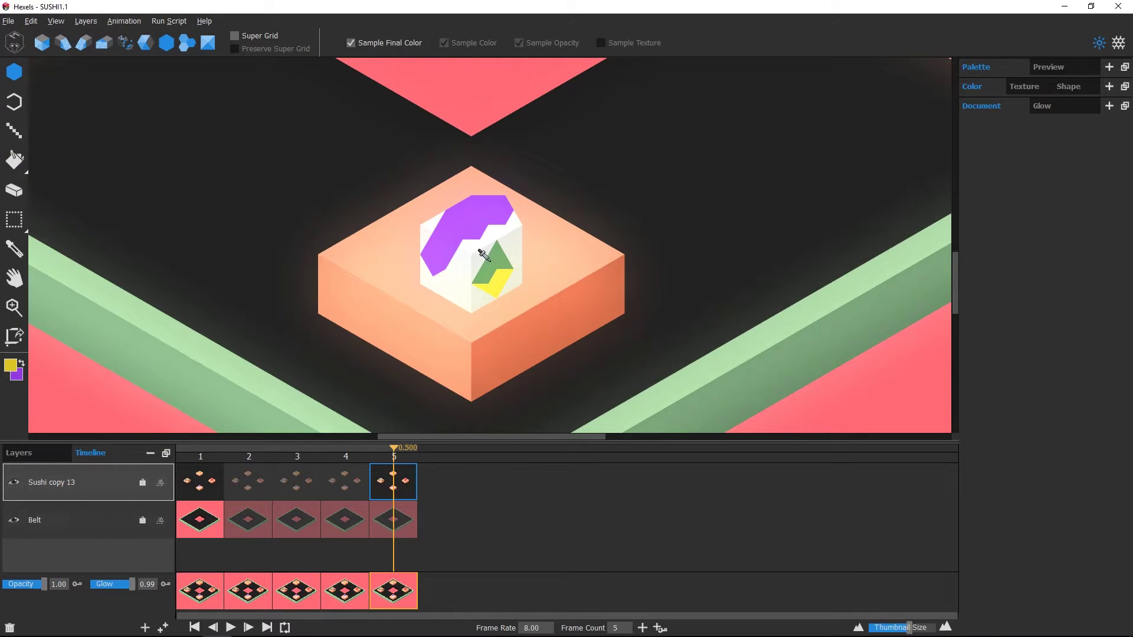
pyautogui.click(493, 266)
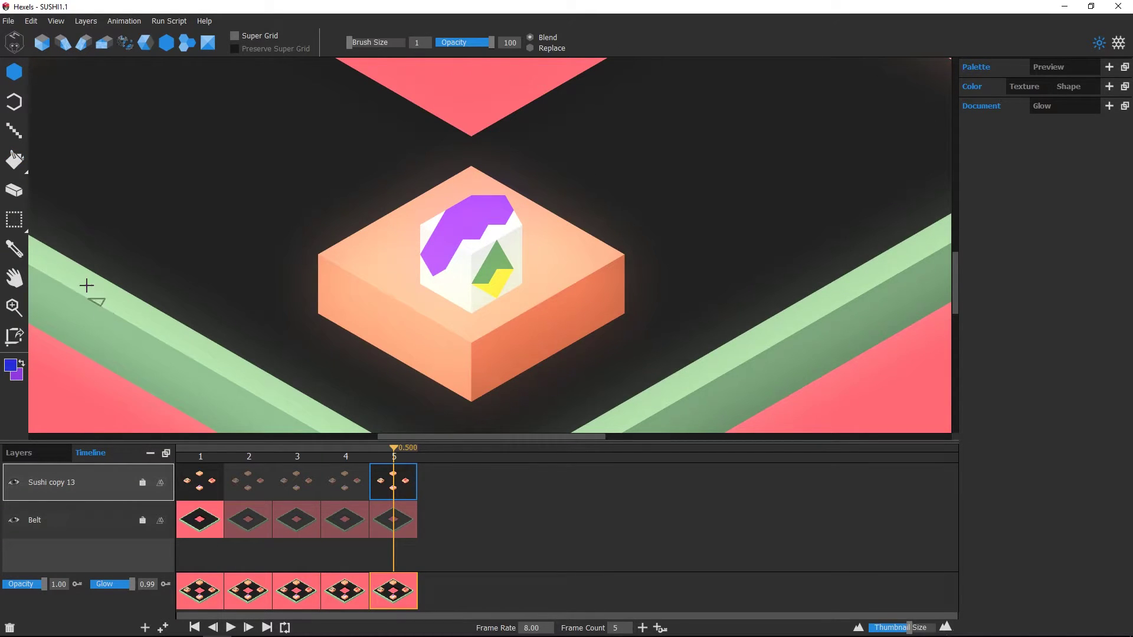
pyautogui.press('f')
pyautogui.click(511, 219)
pyautogui.press('x')
pyautogui.click(494, 283)
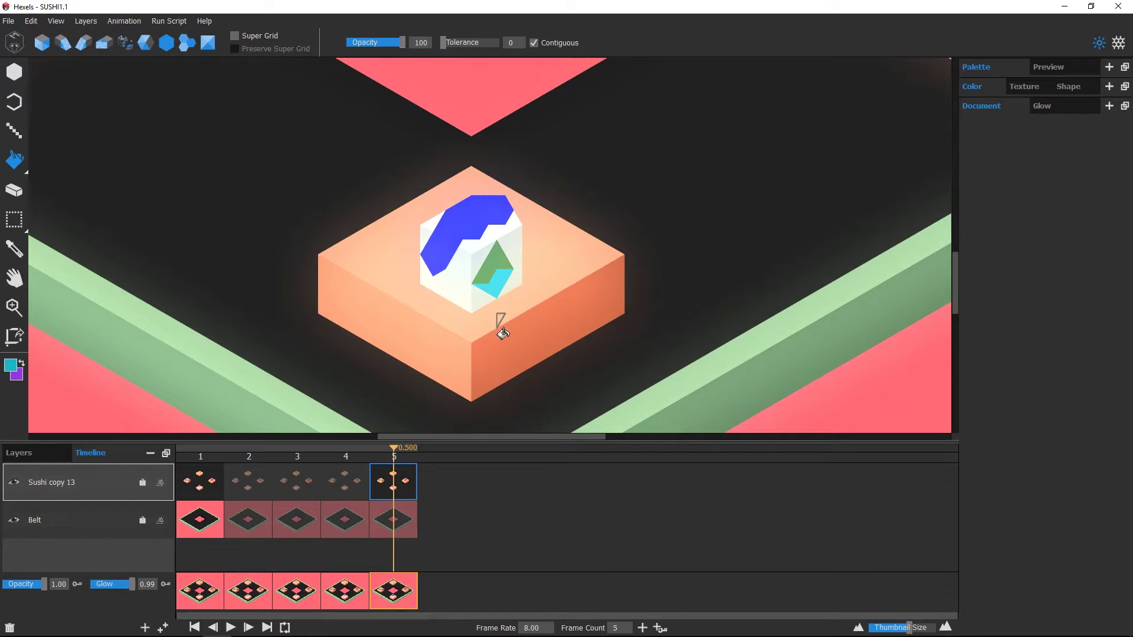
# Preview the animation, add a sixth frame, and go to frame 4.
pyautogui.click(230, 628)
pyautogui.click(231, 628)
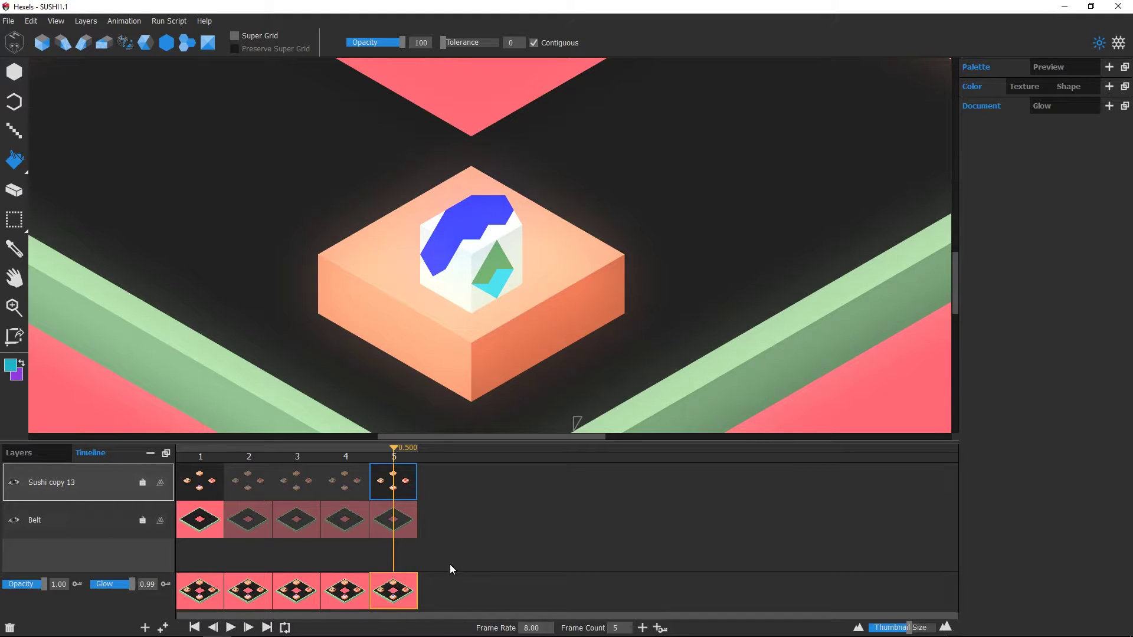
pyautogui.click(660, 627)
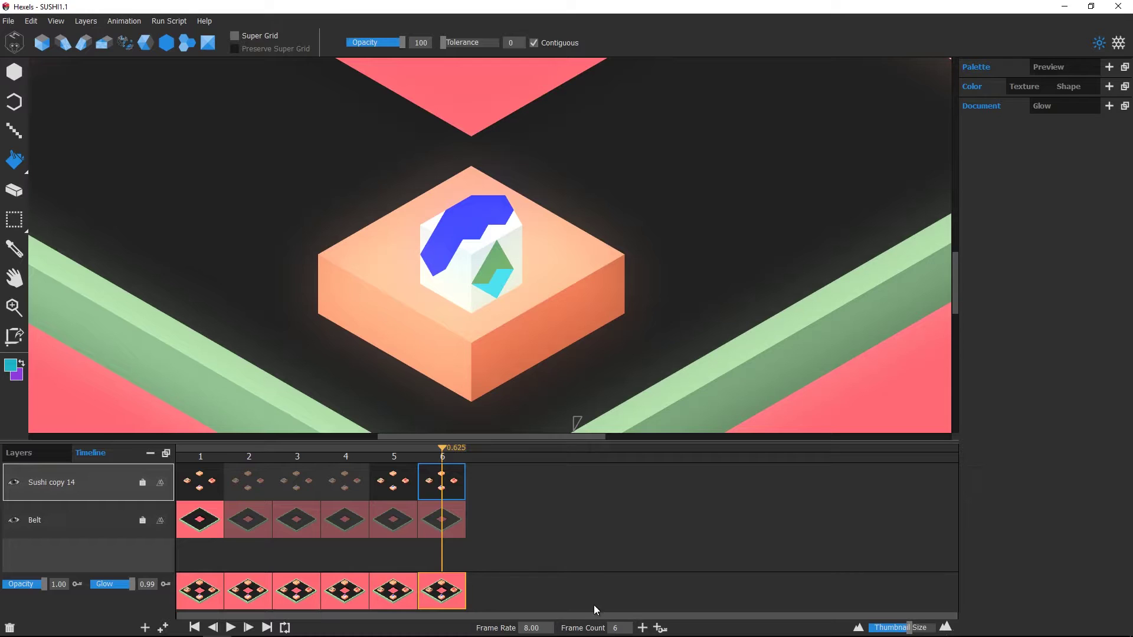
pyautogui.click(345, 481)
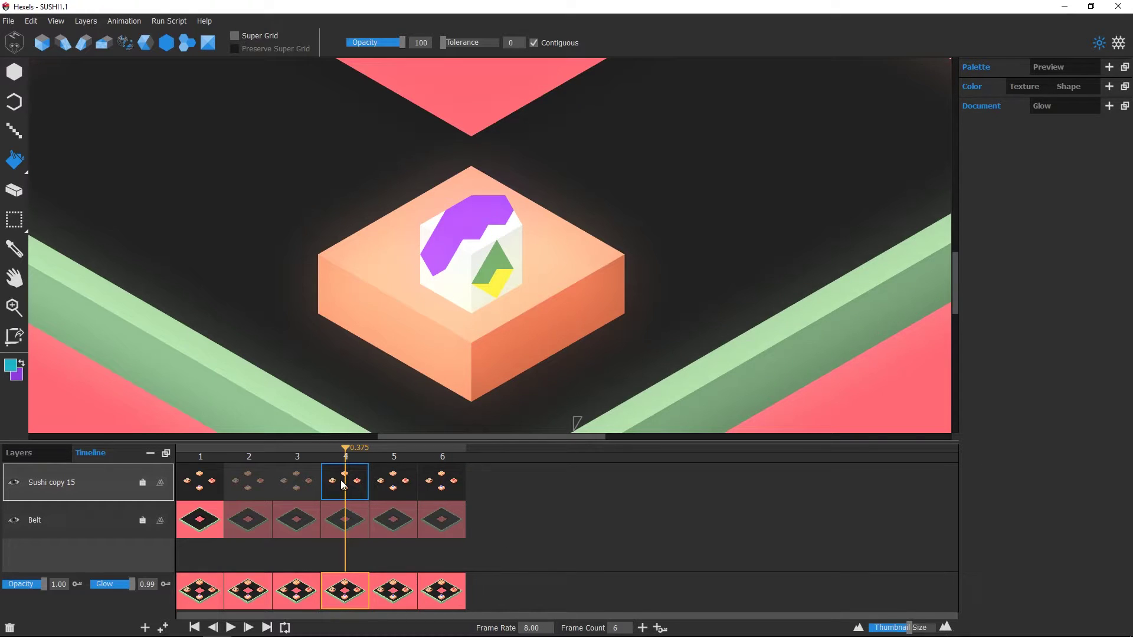
# Insert a key cel, add an eighth frame from frame 7, then insert an empty cel.
pyautogui.rightClick(484, 474)
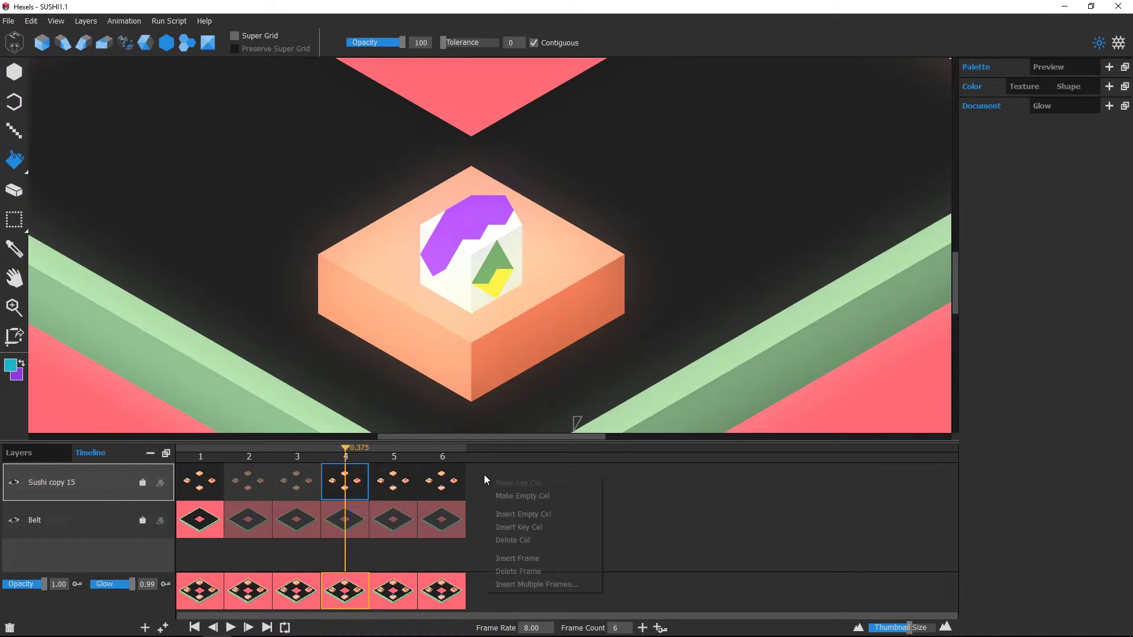
pyautogui.click(544, 525)
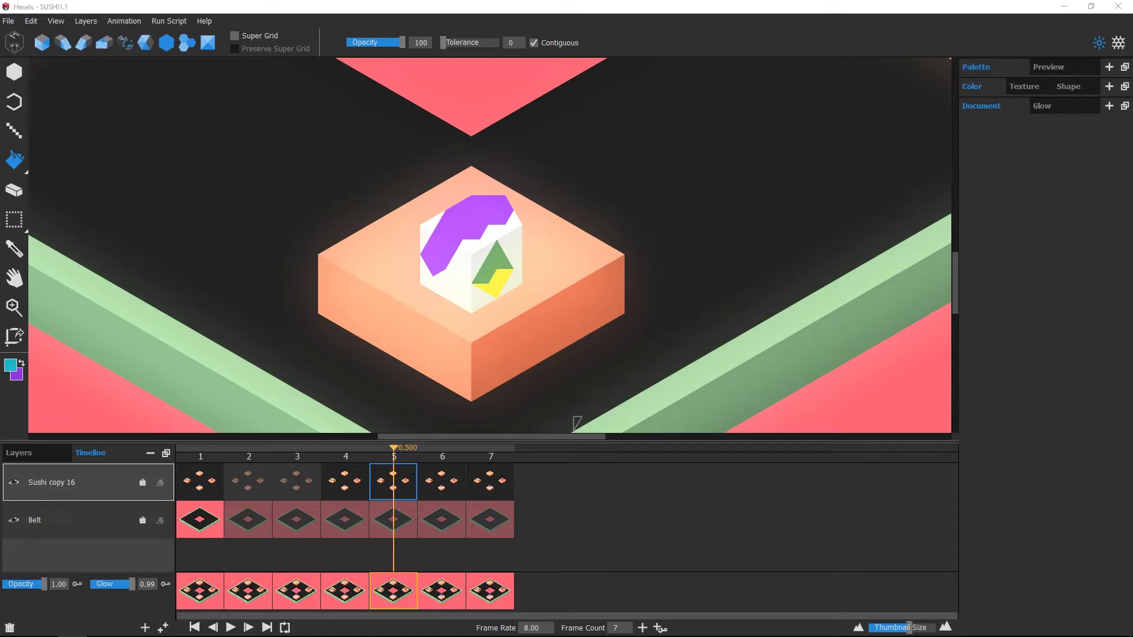
pyautogui.click(493, 485)
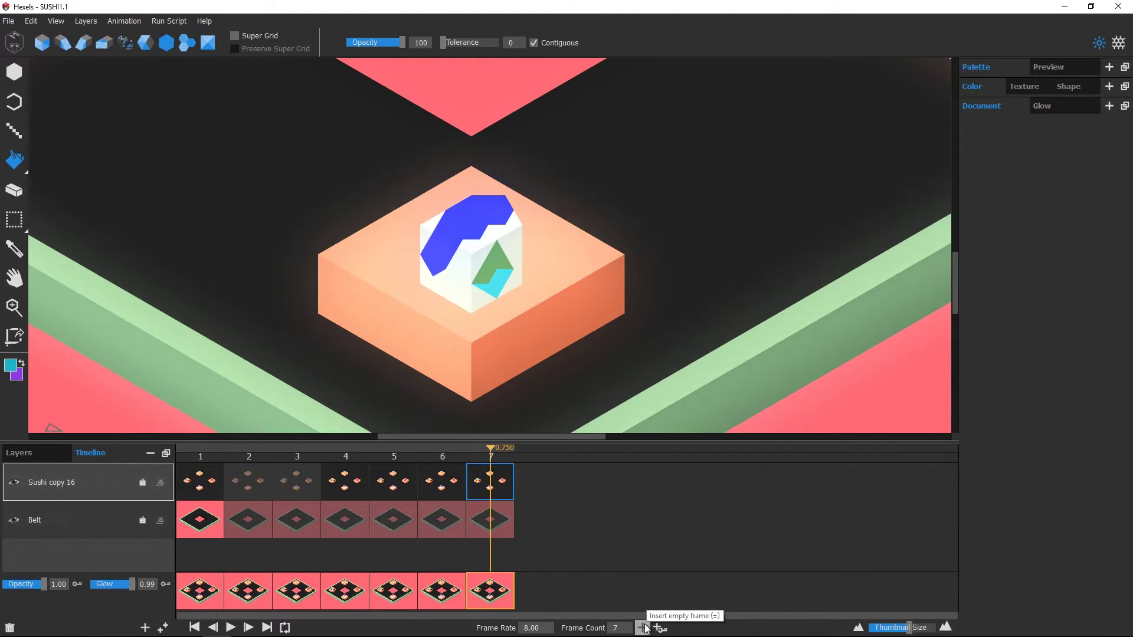
pyautogui.click(645, 627)
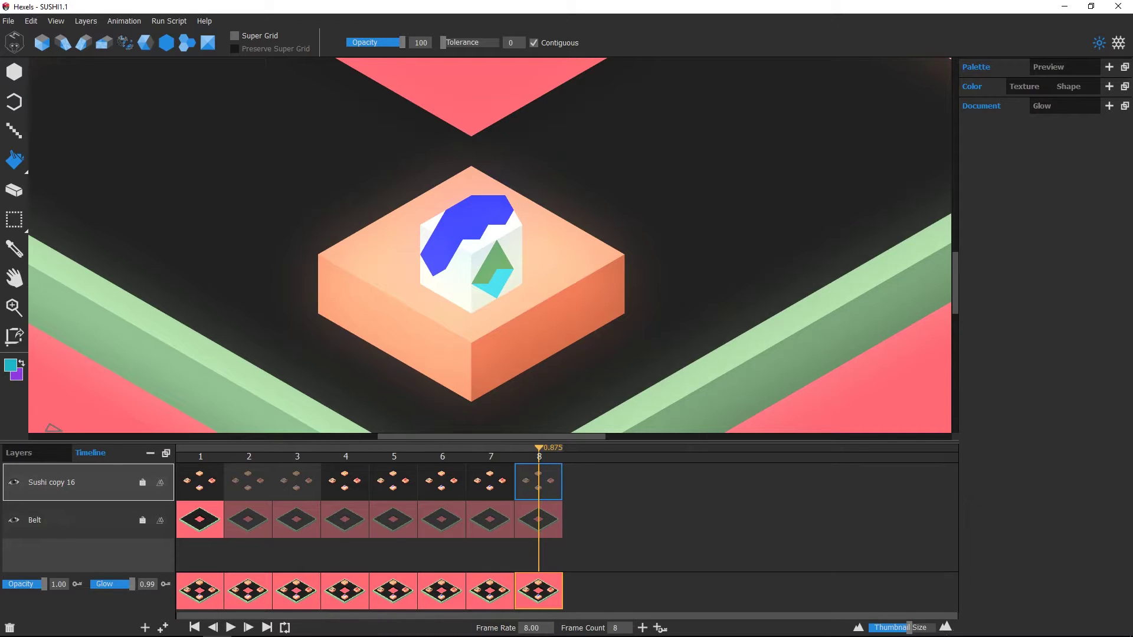
pyautogui.rightClick(601, 476)
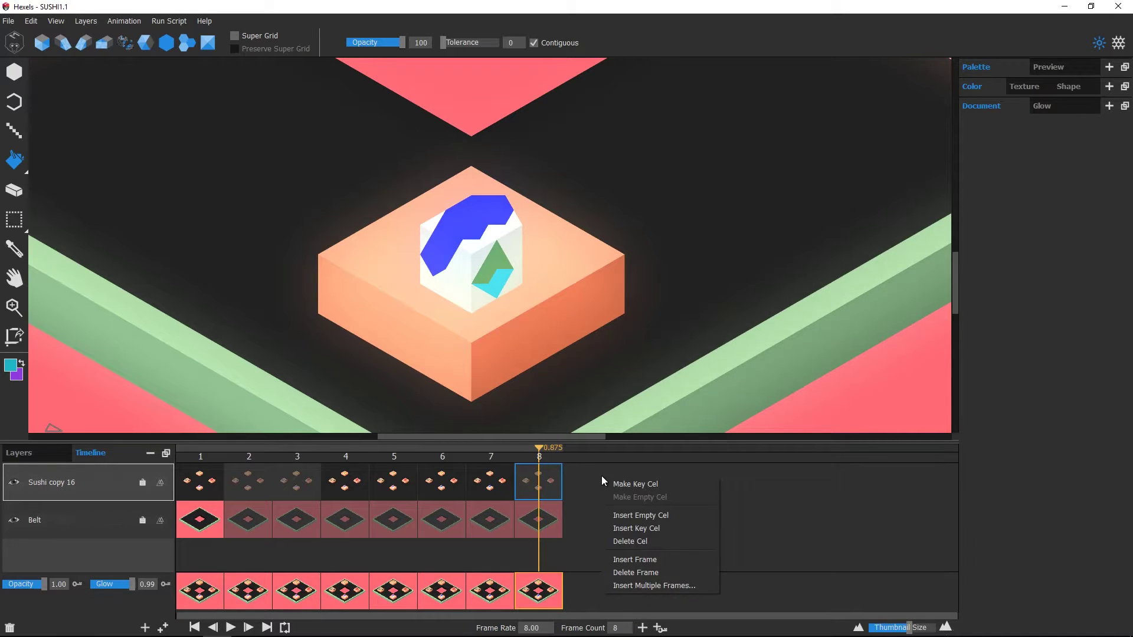
pyautogui.click(645, 521)
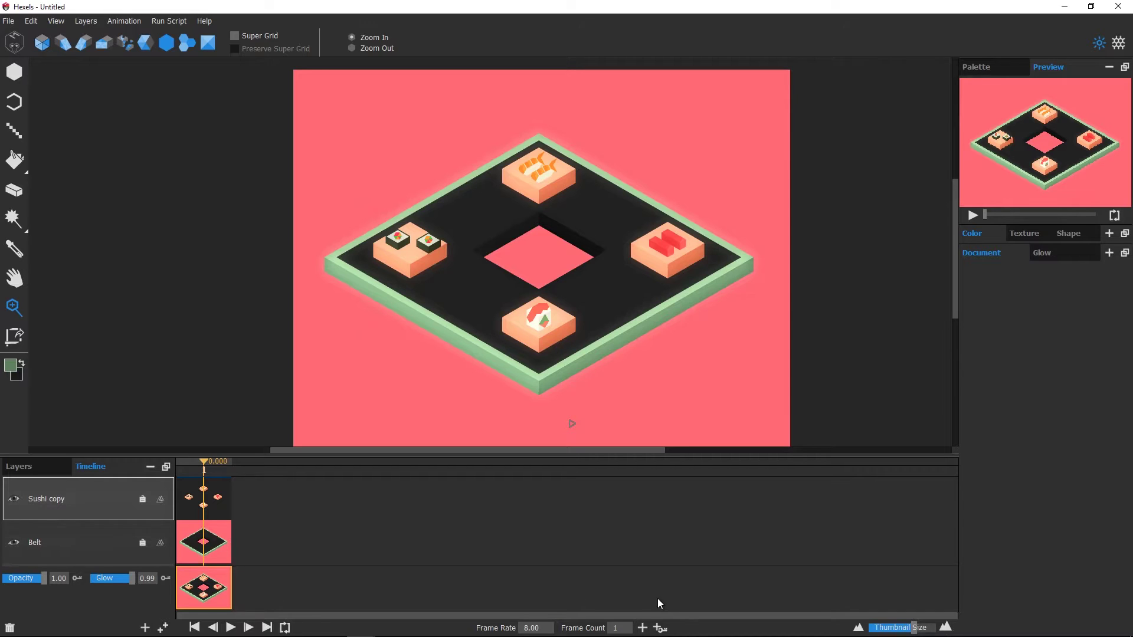
# Add a second frame and nudge the left, bottom and right sushi along the belt.
pyautogui.click(660, 627)
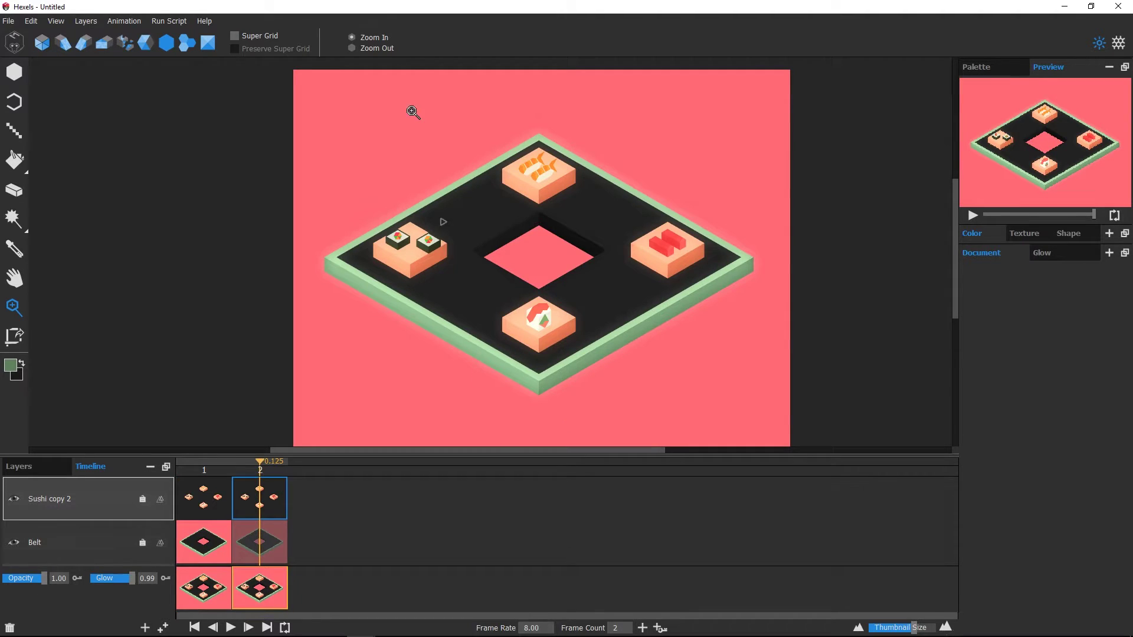
pyautogui.click(14, 218)
pyautogui.click(77, 220)
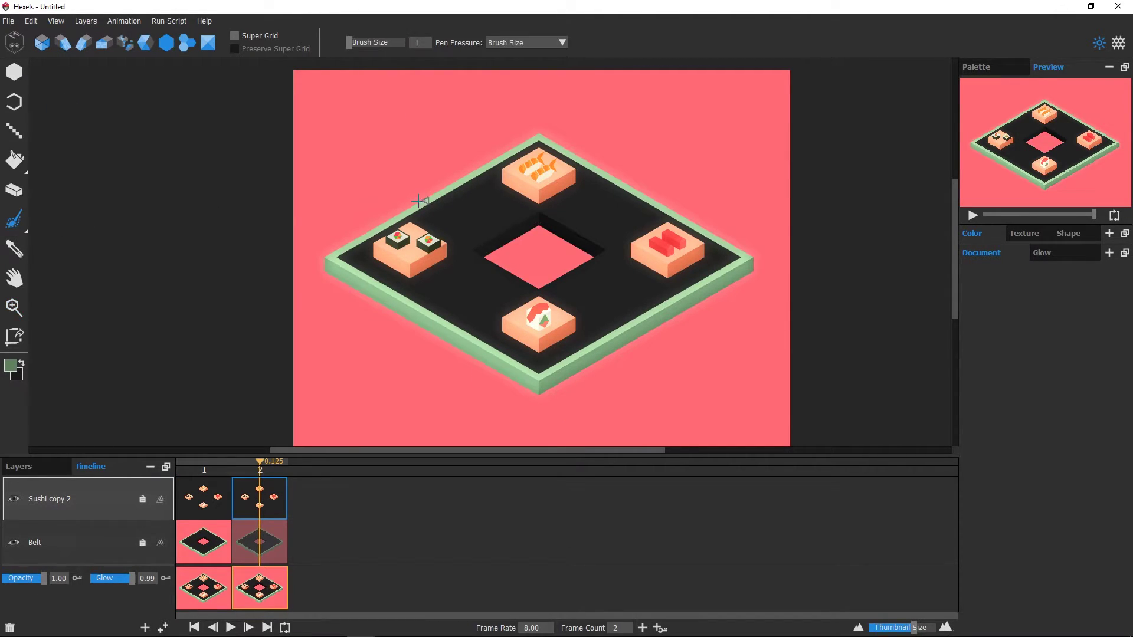
pyautogui.click(403, 263)
pyautogui.moveTo(403, 262); pyautogui.dragTo(415, 270)
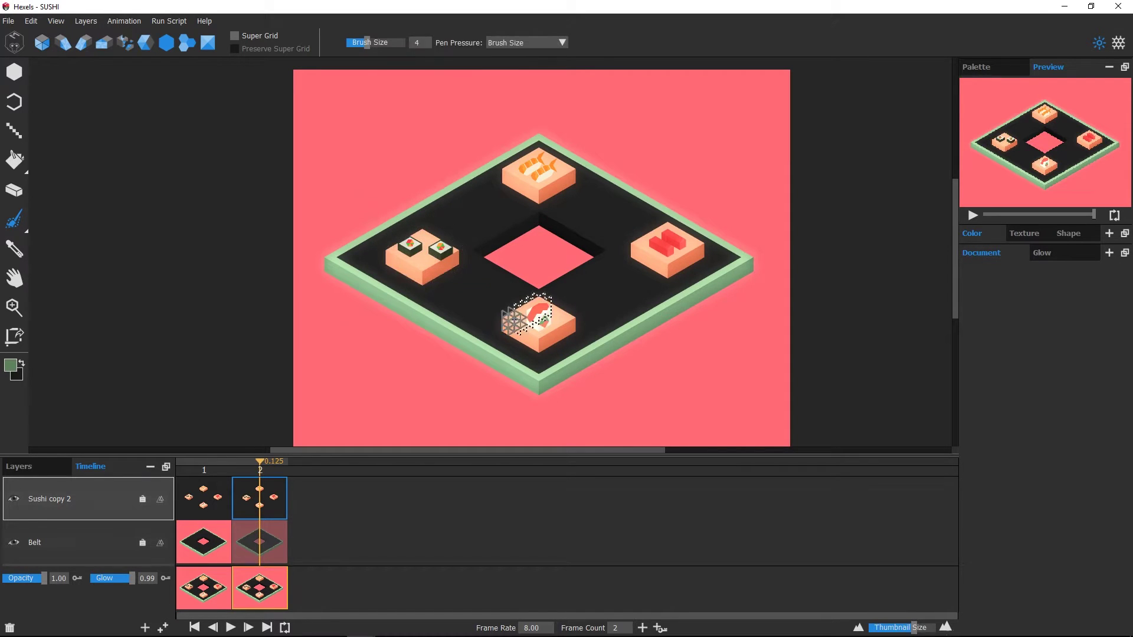
pyautogui.click(537, 331)
pyautogui.moveTo(537, 332); pyautogui.dragTo(544, 323)
pyautogui.click(668, 248)
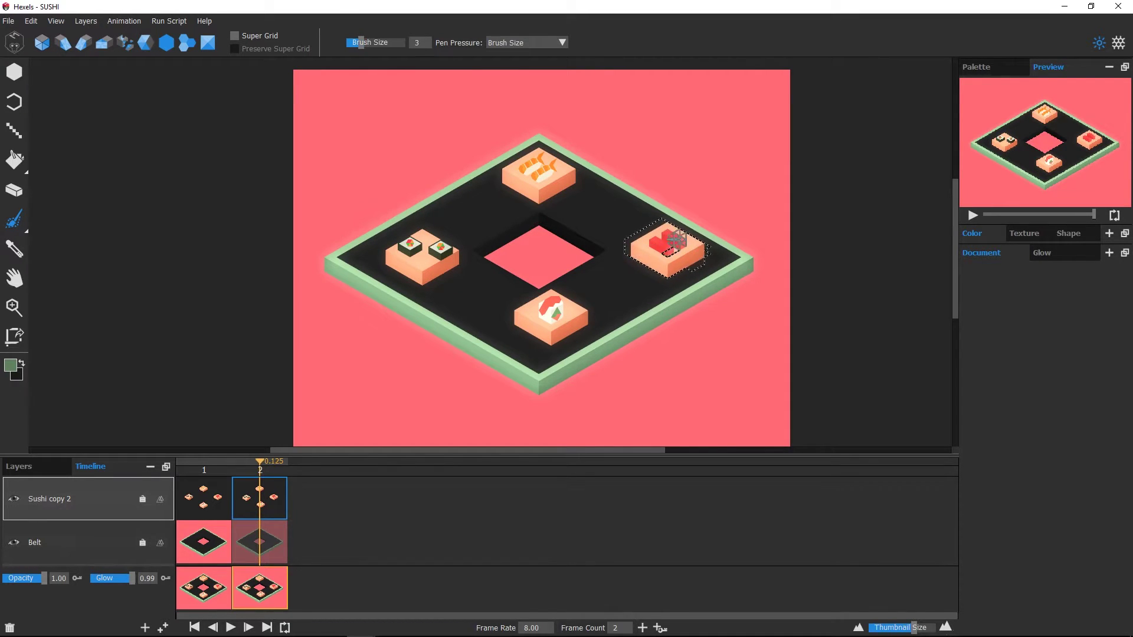
pyautogui.moveTo(668, 248); pyautogui.dragTo(655, 237)
pyautogui.click(535, 190)
# Flip between frames 1 and 2 to compare sushi positions.
pyautogui.click(206, 497)
pyautogui.click(260, 497)
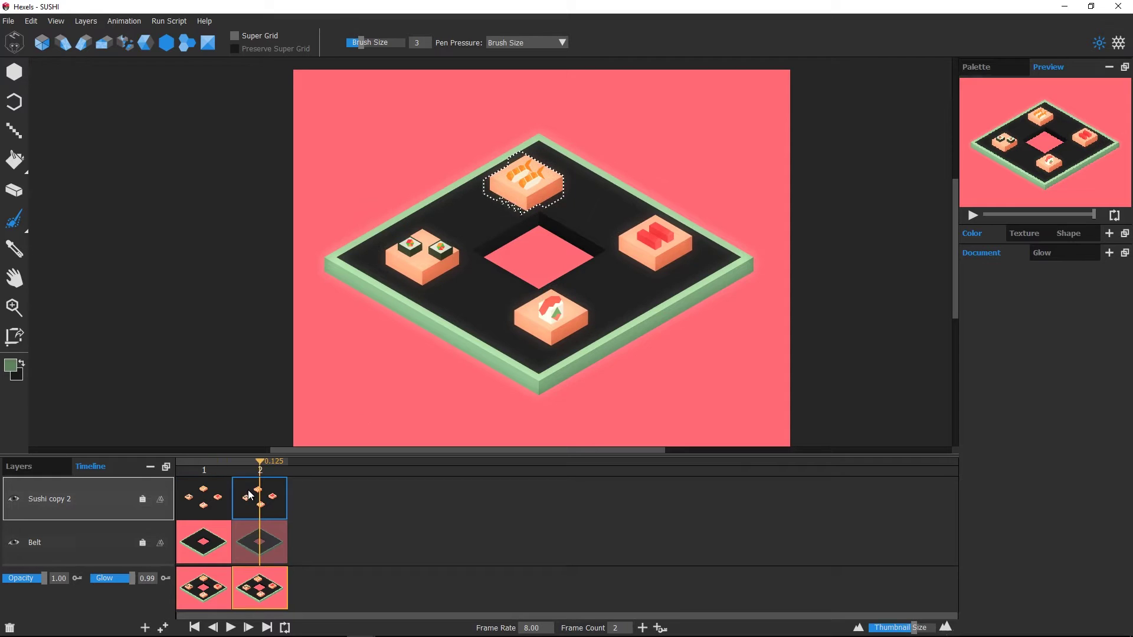
pyautogui.click(208, 498)
pyautogui.click(257, 498)
# Add a third frame and shift the maki, bottom, right and top sushi further.
pyautogui.click(660, 627)
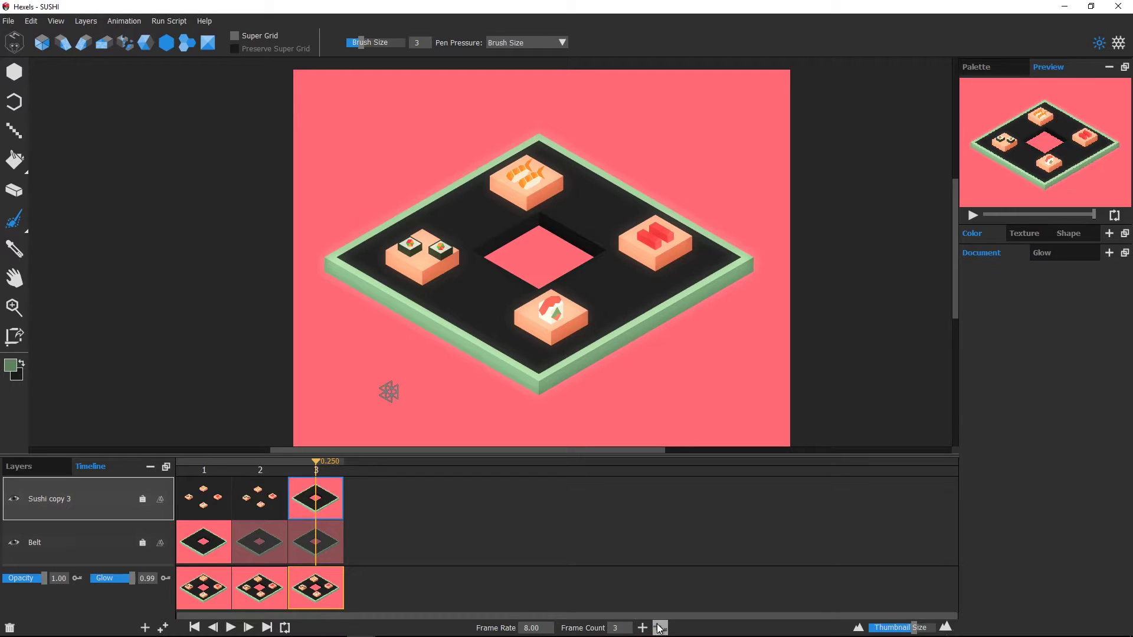
pyautogui.moveTo(423, 251); pyautogui.dragTo(436, 262)
pyautogui.click(553, 308)
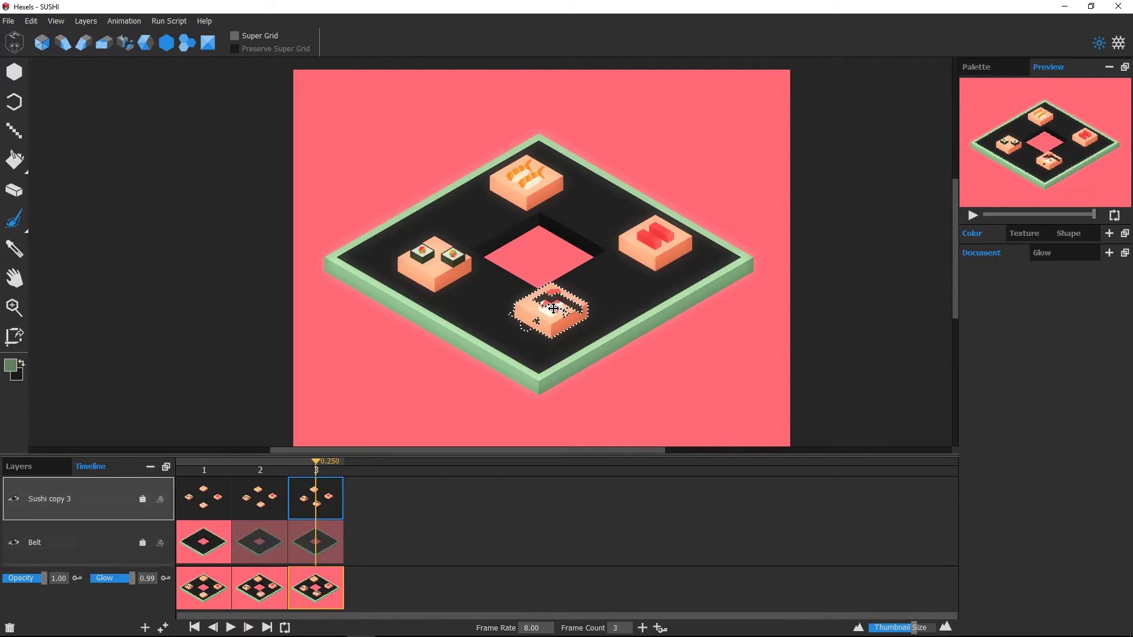
pyautogui.moveTo(553, 308); pyautogui.dragTo(562, 312)
pyautogui.click(654, 239)
pyautogui.moveTo(655, 239); pyautogui.dragTo(645, 235)
pyautogui.click(526, 177)
pyautogui.moveTo(525, 177); pyautogui.dragTo(521, 182)
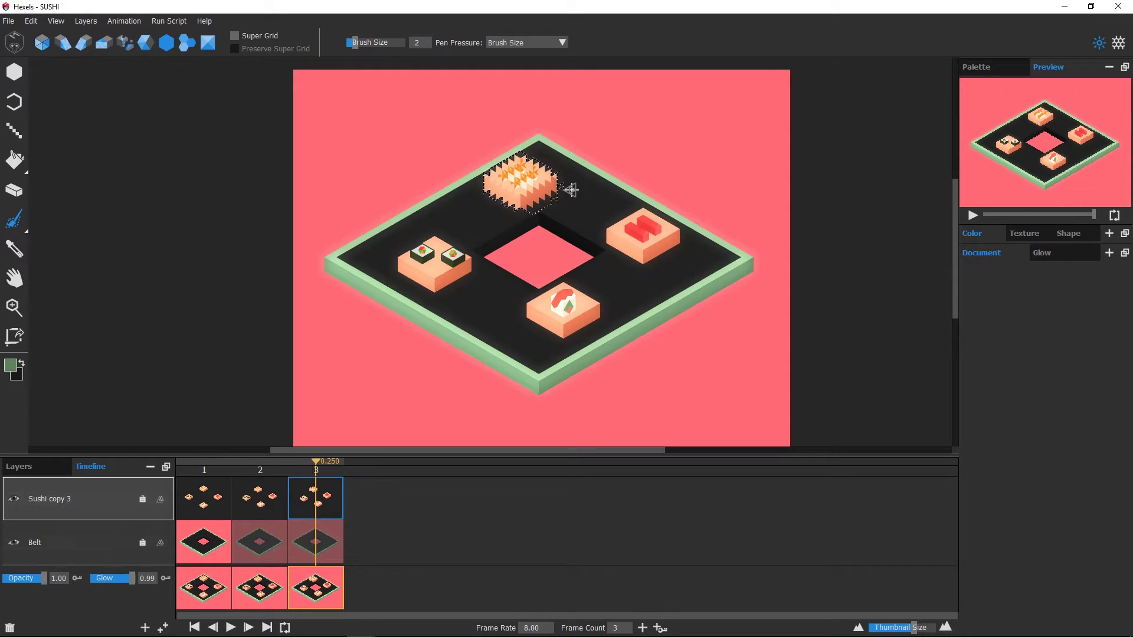
# Duplicate the frame with Ctrl+D and nudge the sushi pieces around the belt again.
pyautogui.hotkey('ctrl', 'd')
pyautogui.moveTo(435, 262); pyautogui.dragTo(447, 265)
pyautogui.moveTo(561, 312); pyautogui.dragTo(574, 305)
pyautogui.click(645, 235)
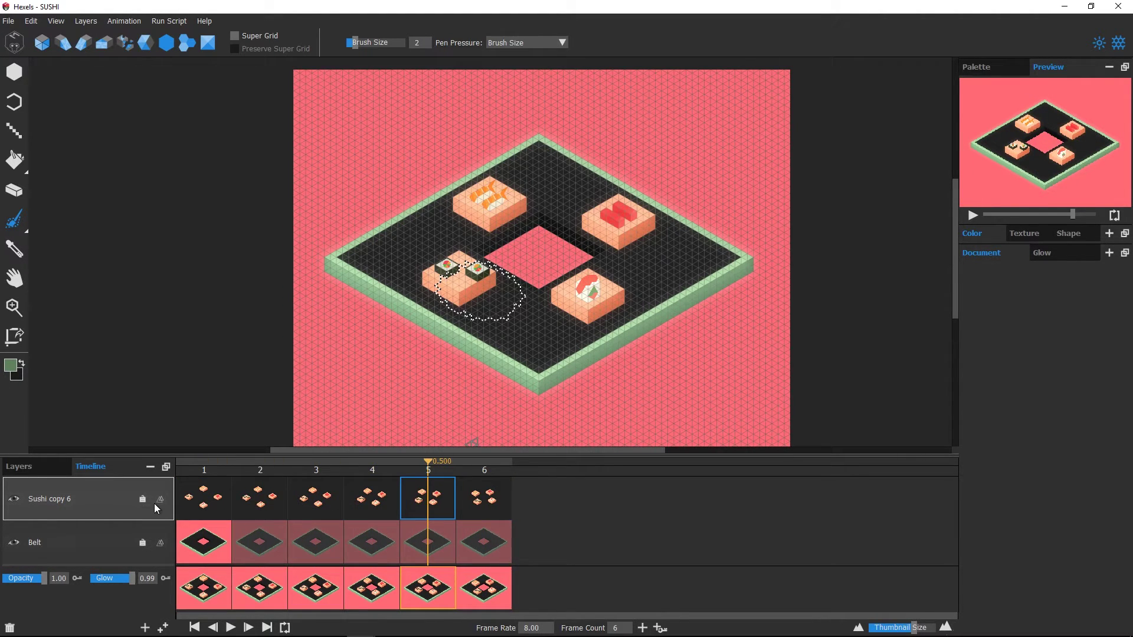
# Clear the selection, turn on onion skinning, and hide the grid.
pyautogui.hotkey('ctrl', 'd')
pyautogui.click(162, 500)
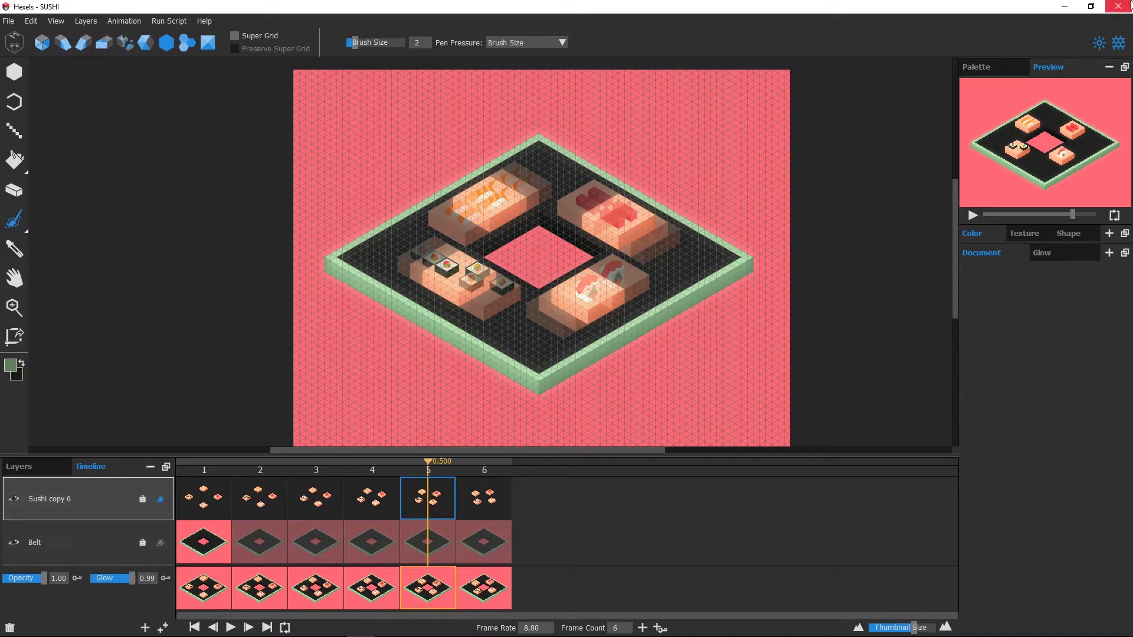
pyautogui.hotkey('ctrl', 'g')
pyautogui.moveTo(564, 357); pyautogui.dragTo(577, 354)
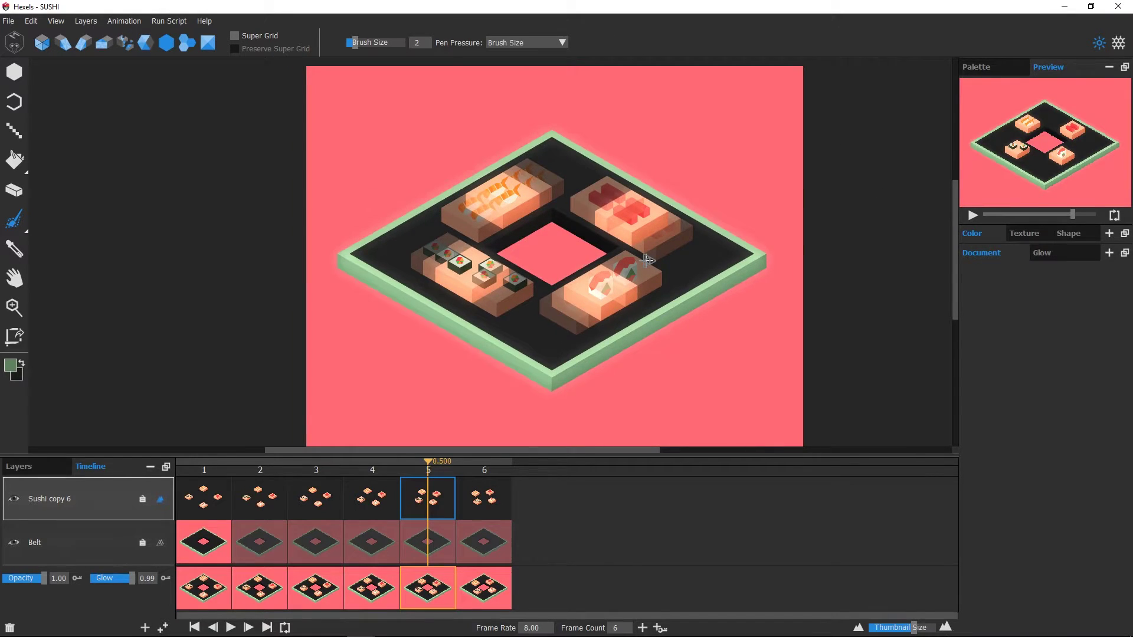
pyautogui.scroll(3, 648, 258)
pyautogui.moveTo(674, 203); pyautogui.dragTo(699, 192)
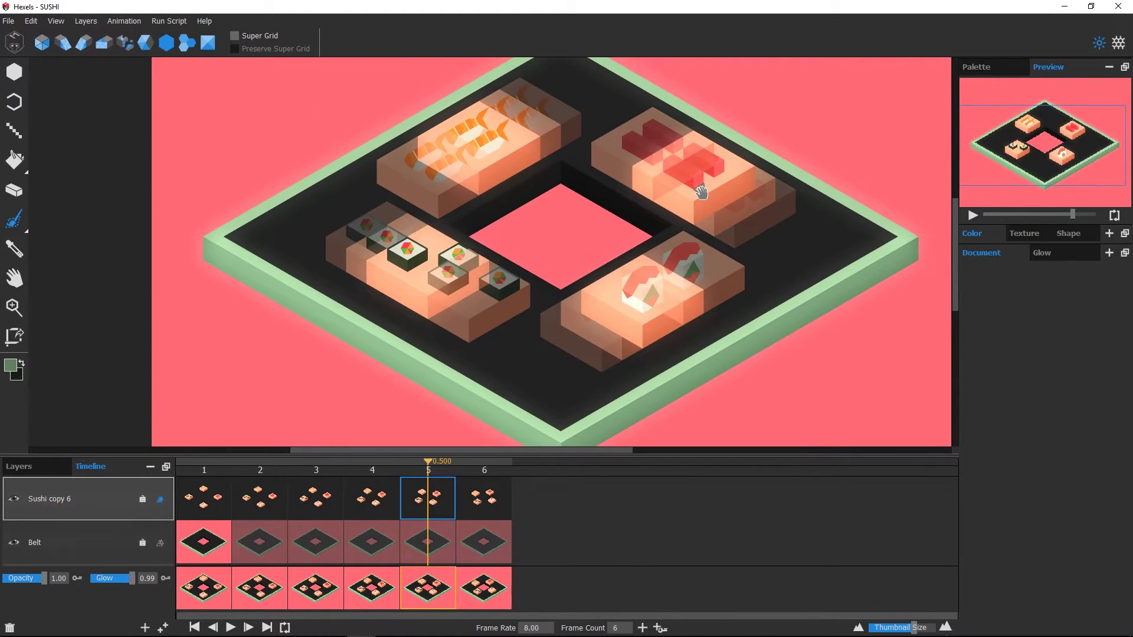
# Compare frames 4, 5 and 6, then play the sushi belt animation.
pyautogui.click(372, 499)
pyautogui.click(429, 499)
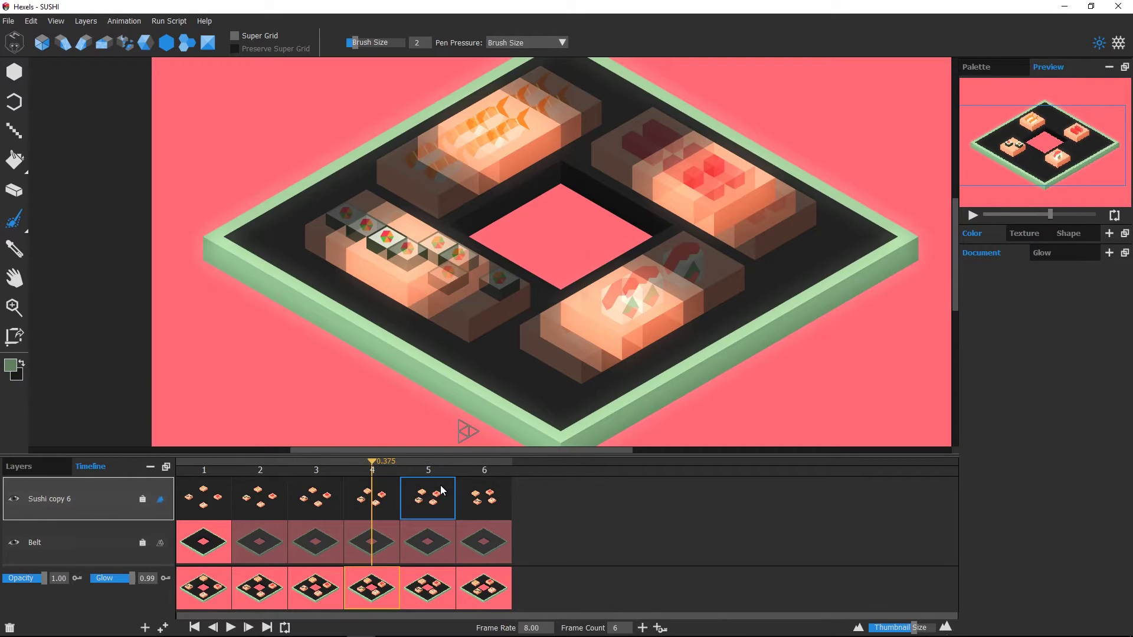
pyautogui.click(372, 498)
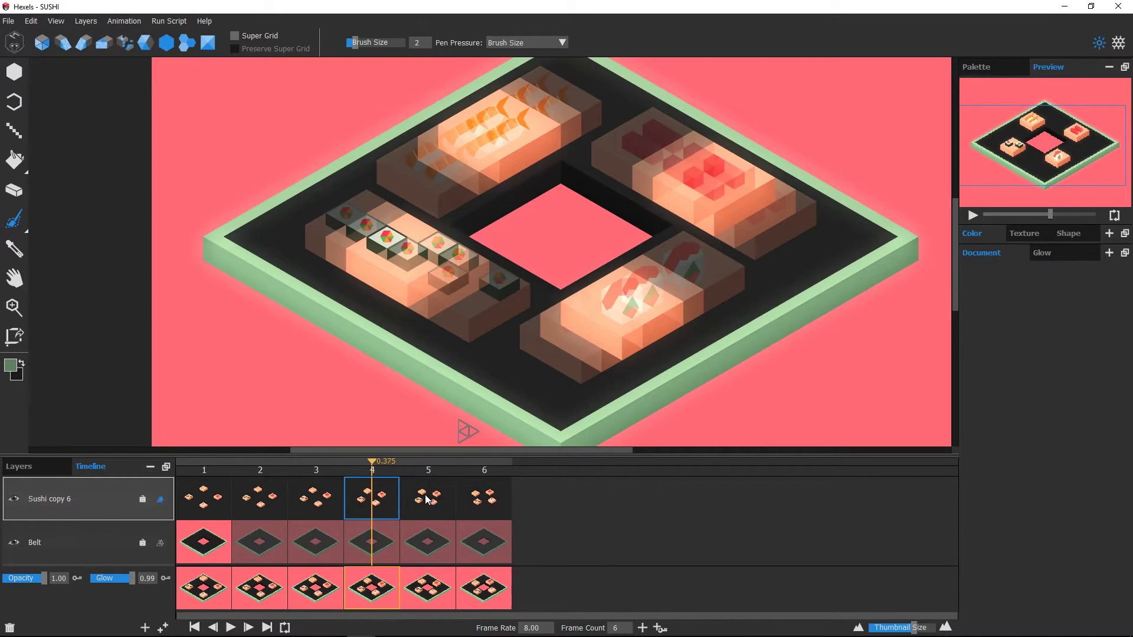
pyautogui.click(433, 498)
pyautogui.click(485, 496)
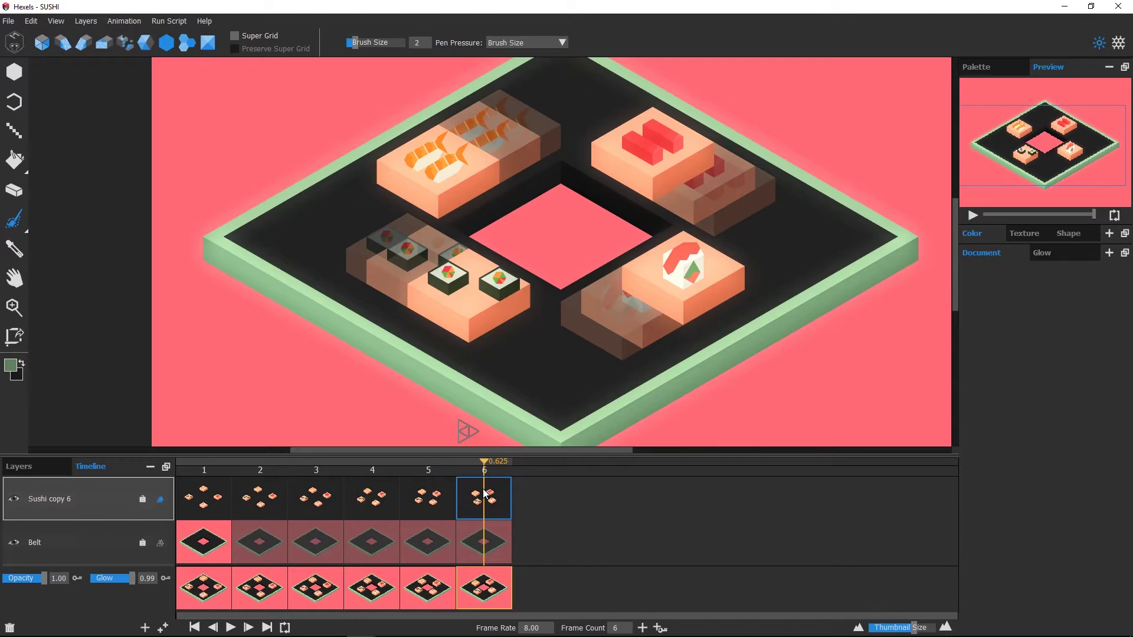
pyautogui.click(428, 498)
pyautogui.click(484, 498)
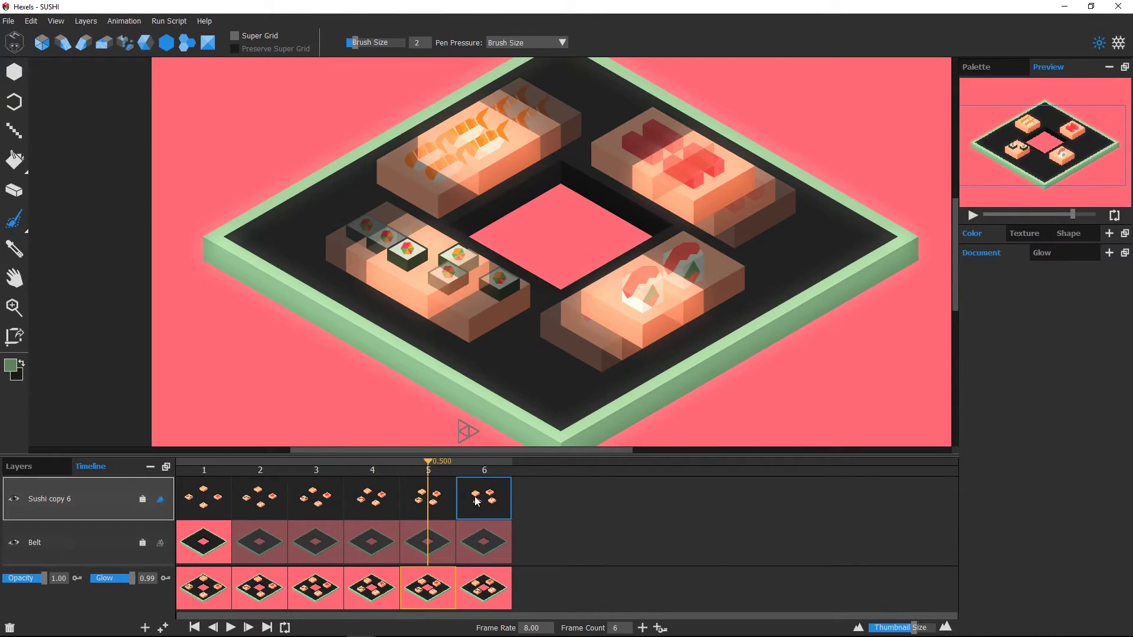
pyautogui.click(429, 498)
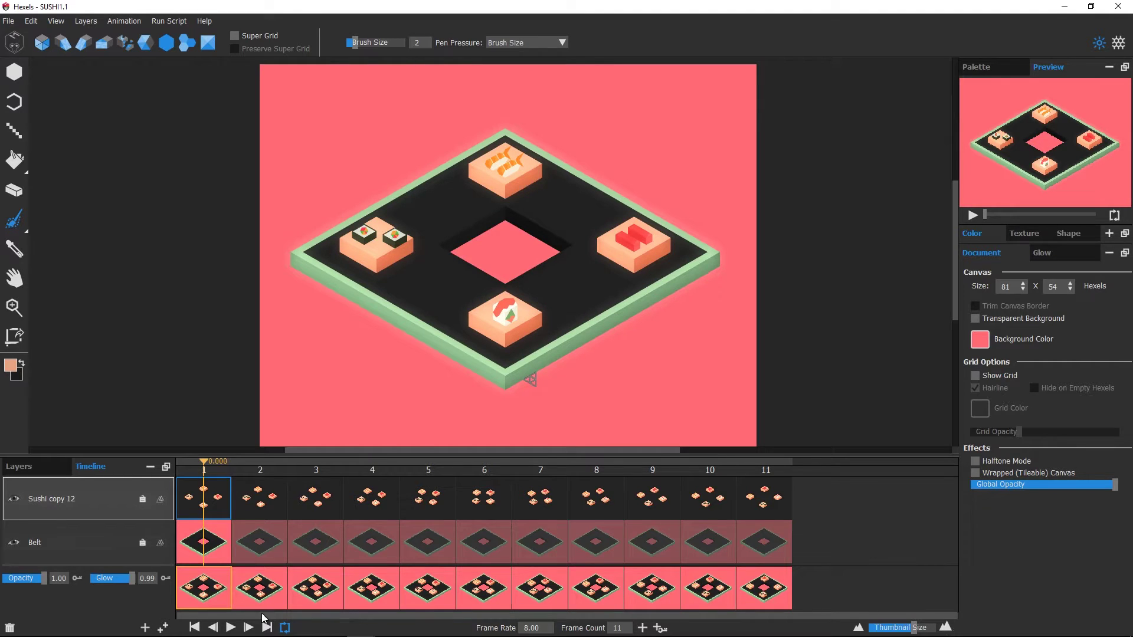
pyautogui.click(230, 628)
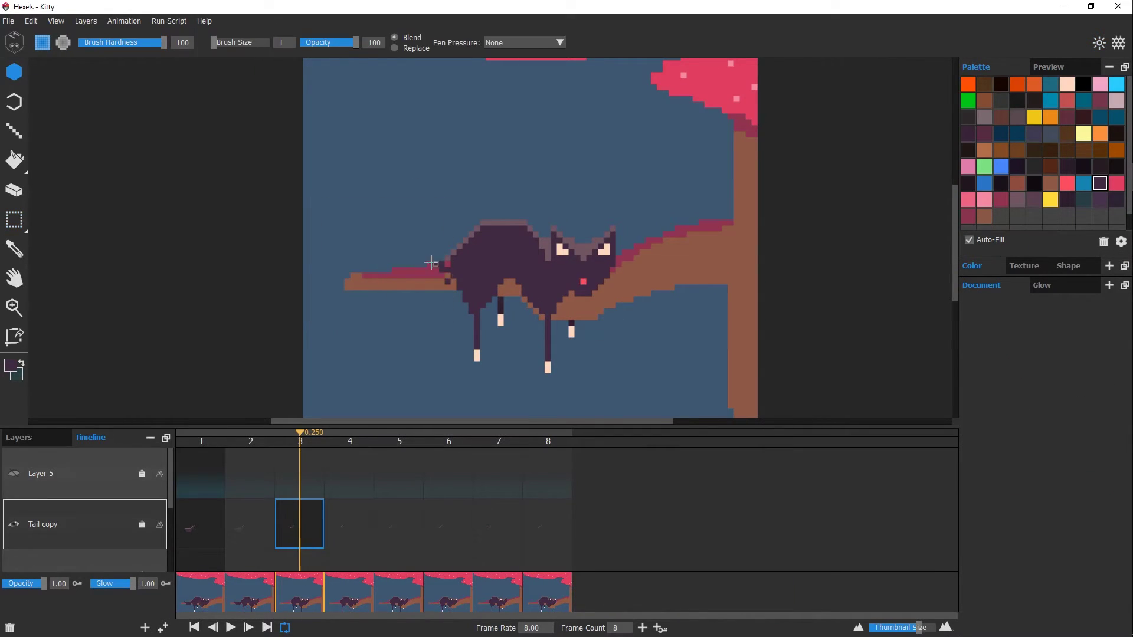
# Repaint the tail tip dark purple, reshape the tail near the back, and replay the wag.
pyautogui.moveTo(443, 266); pyautogui.dragTo(405, 266)
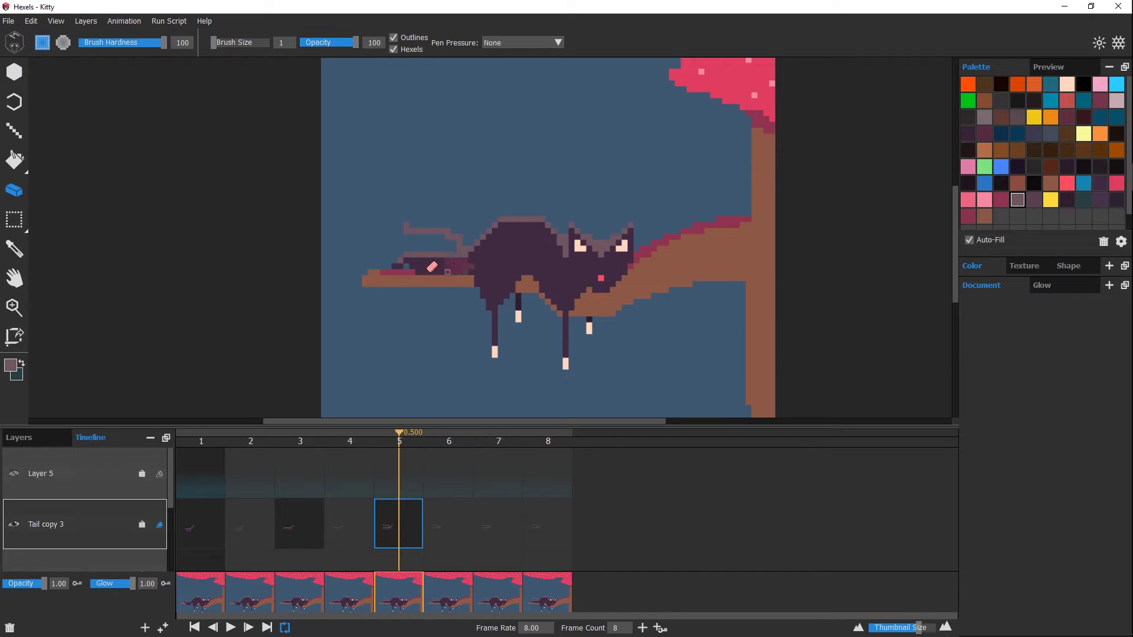
pyautogui.moveTo(438, 279); pyautogui.dragTo(454, 256)
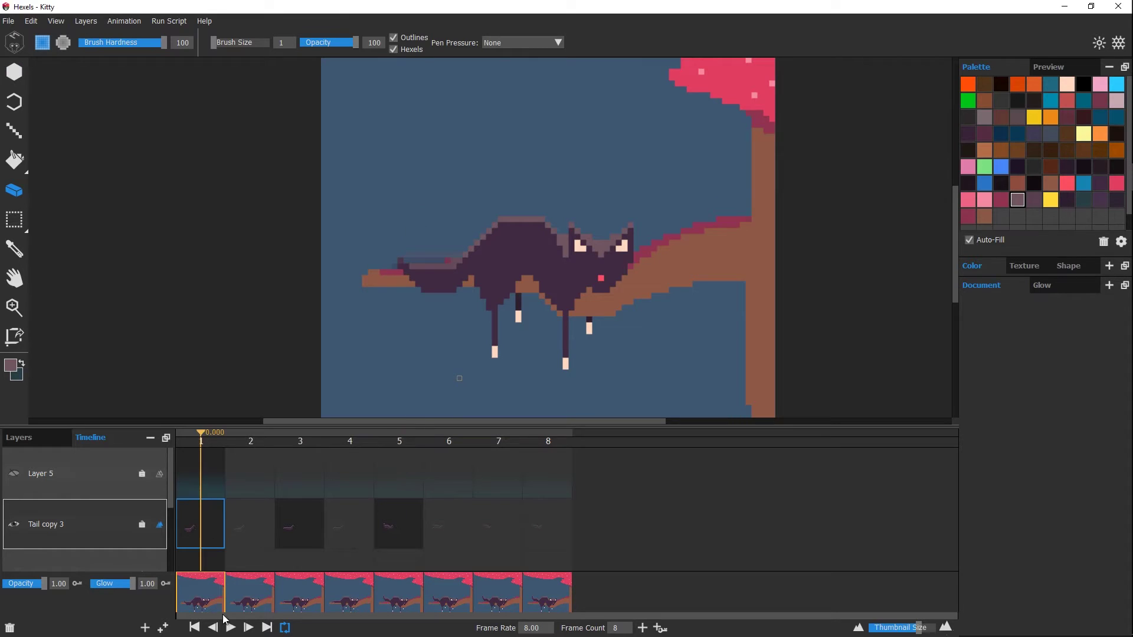
pyautogui.click(230, 628)
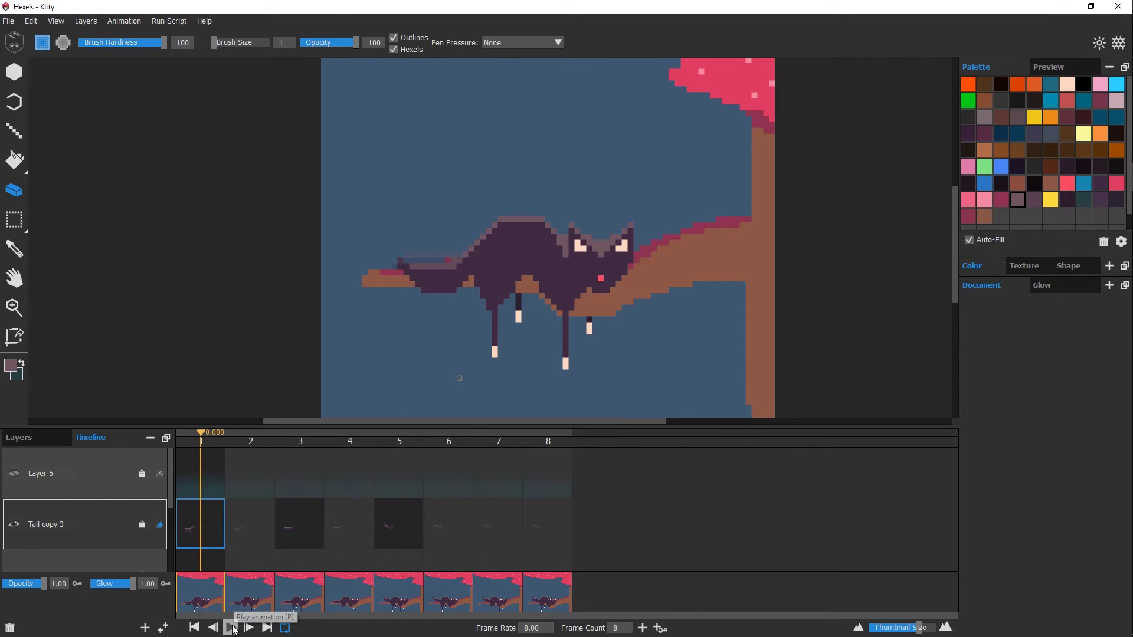
pyautogui.click(230, 628)
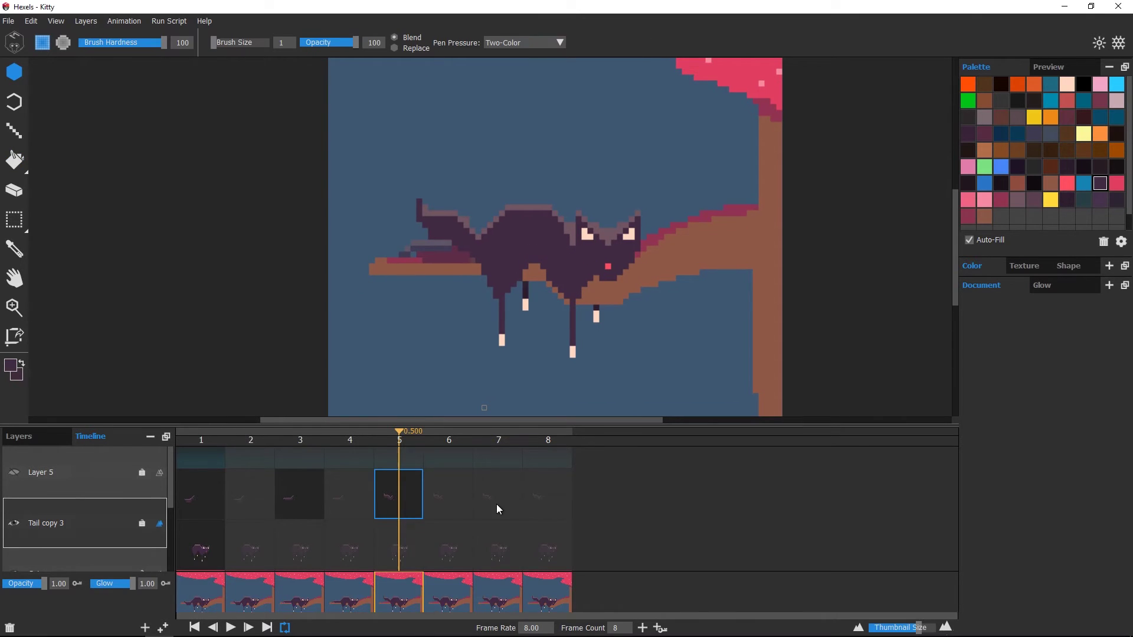
pyautogui.click(231, 628)
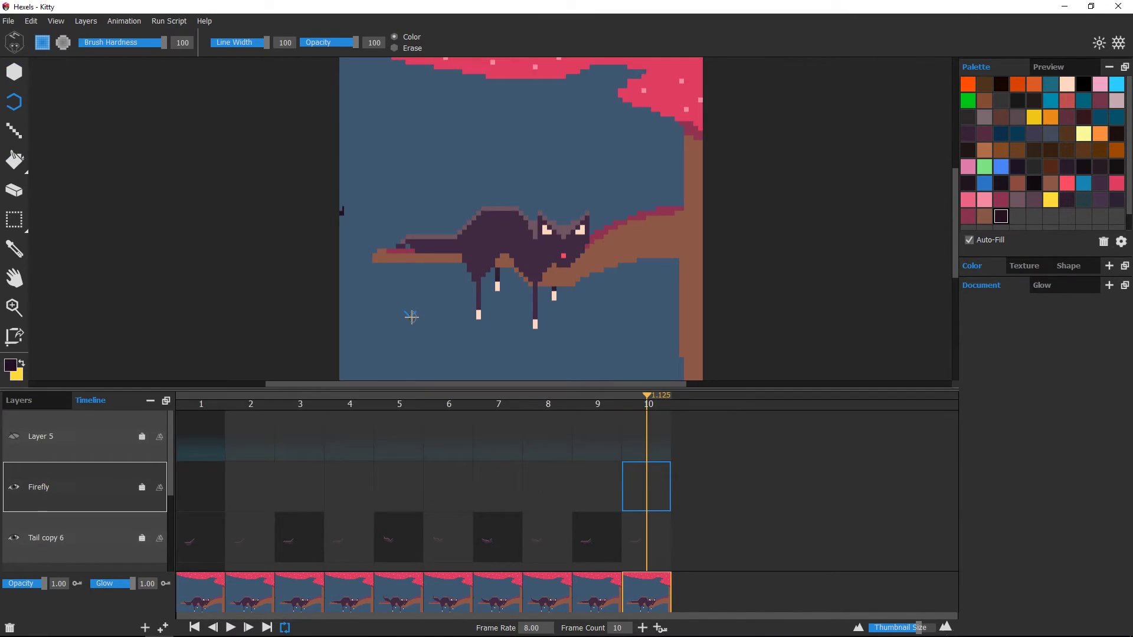
# Add a new frame for the firefly and switch drawing tool with E.
pyautogui.click(642, 627)
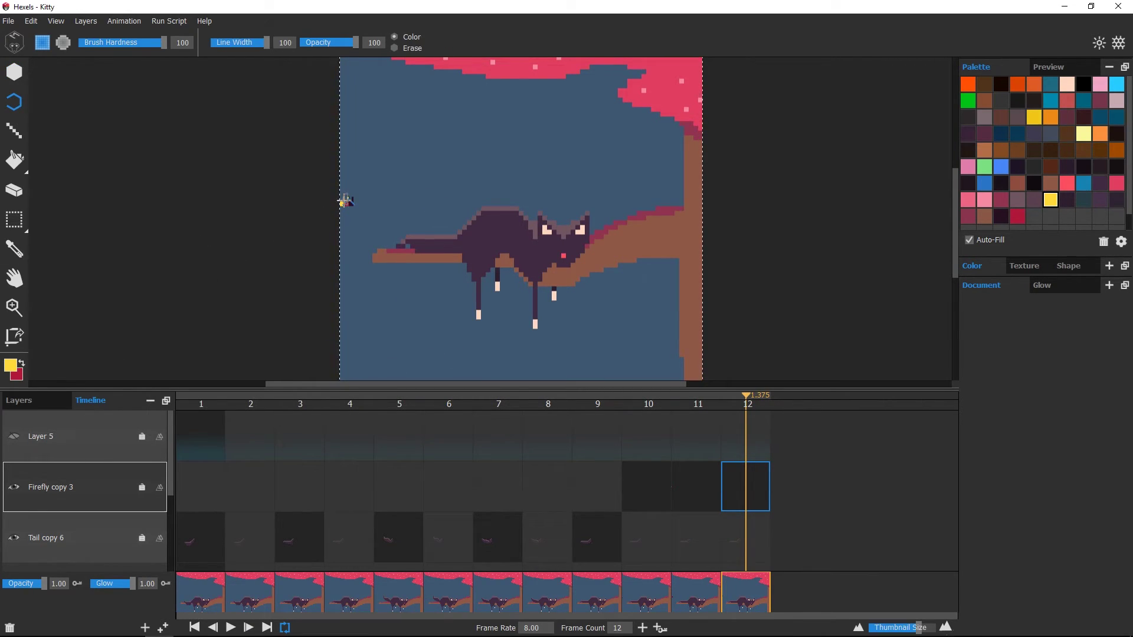
pyautogui.press('e')
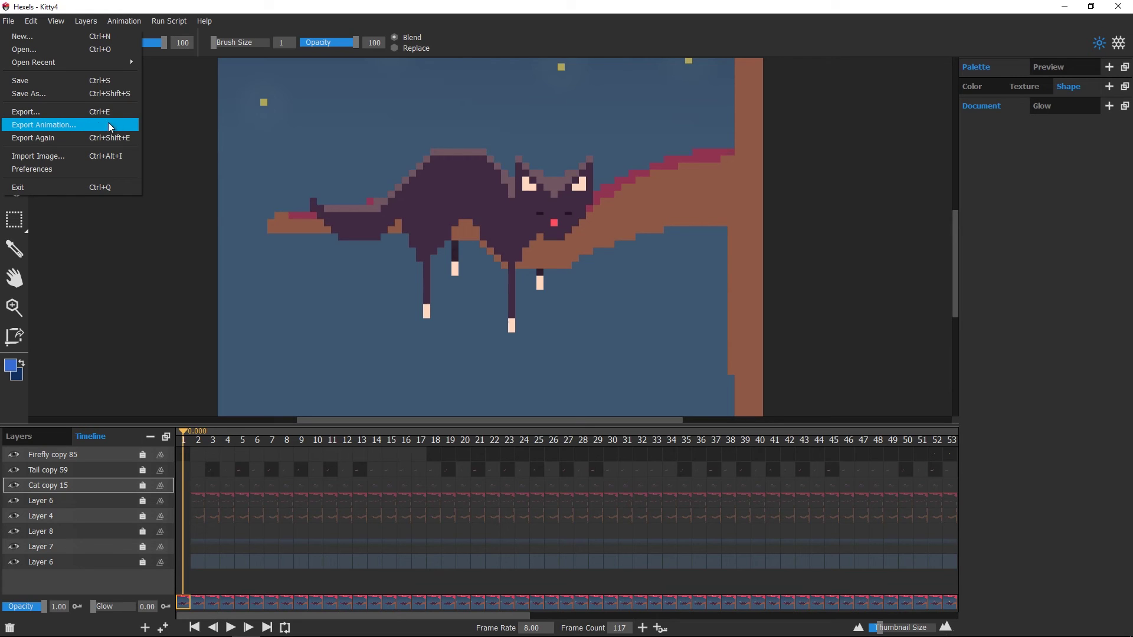
# Export the cat-and-firefly animation as an animated GIF.
pyautogui.click(129, 125)
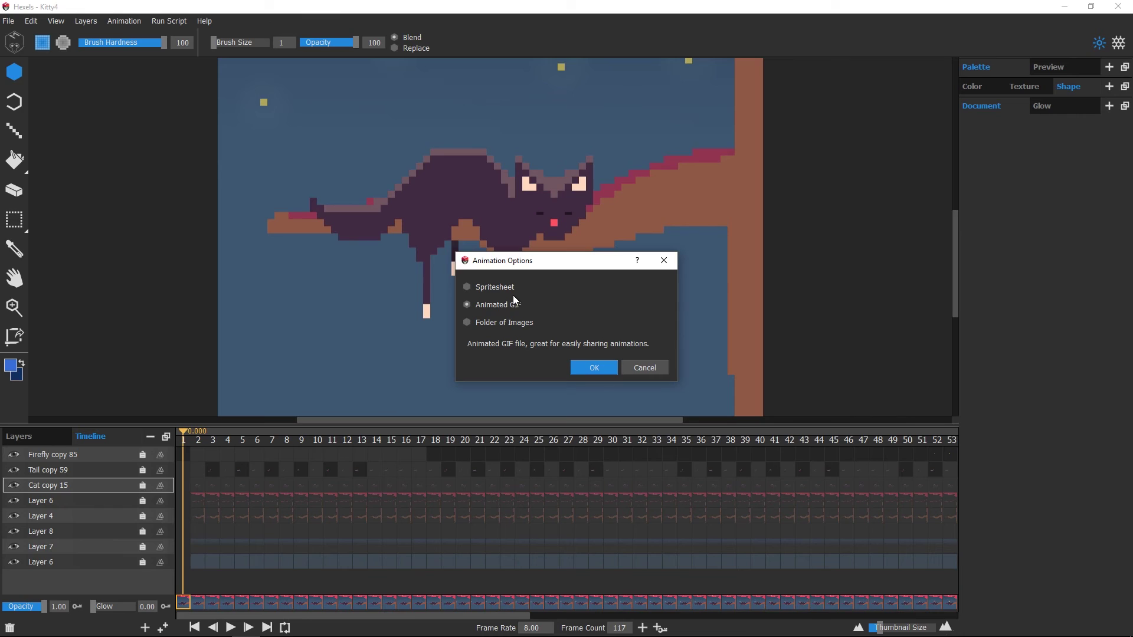
pyautogui.click(594, 368)
pyautogui.moveTo(496, 447); pyautogui.dragTo(481, 444)
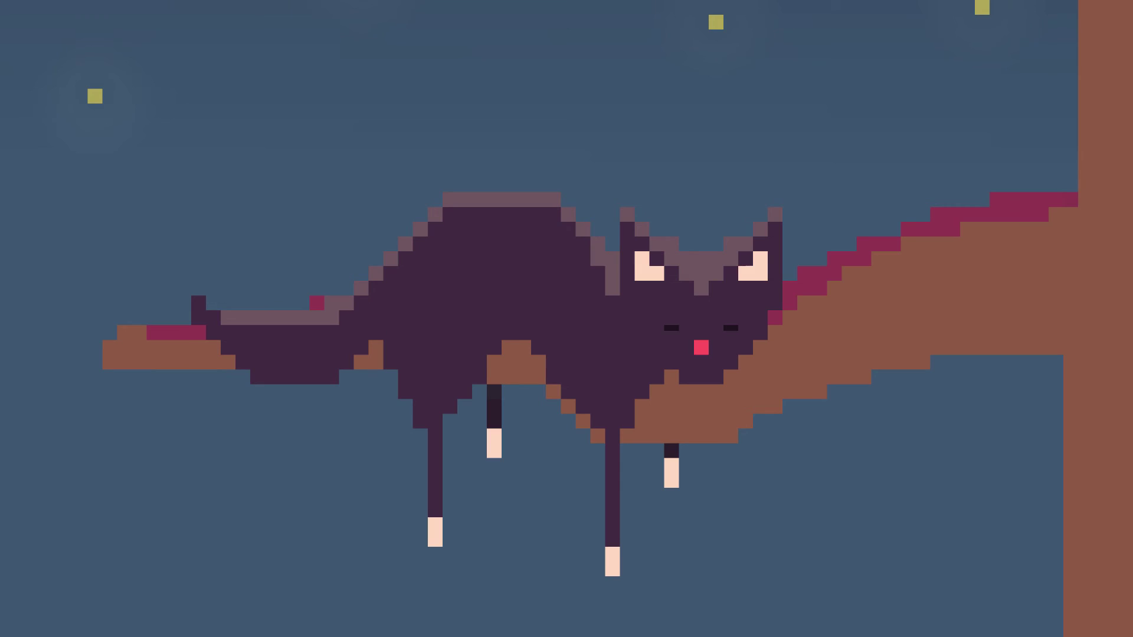